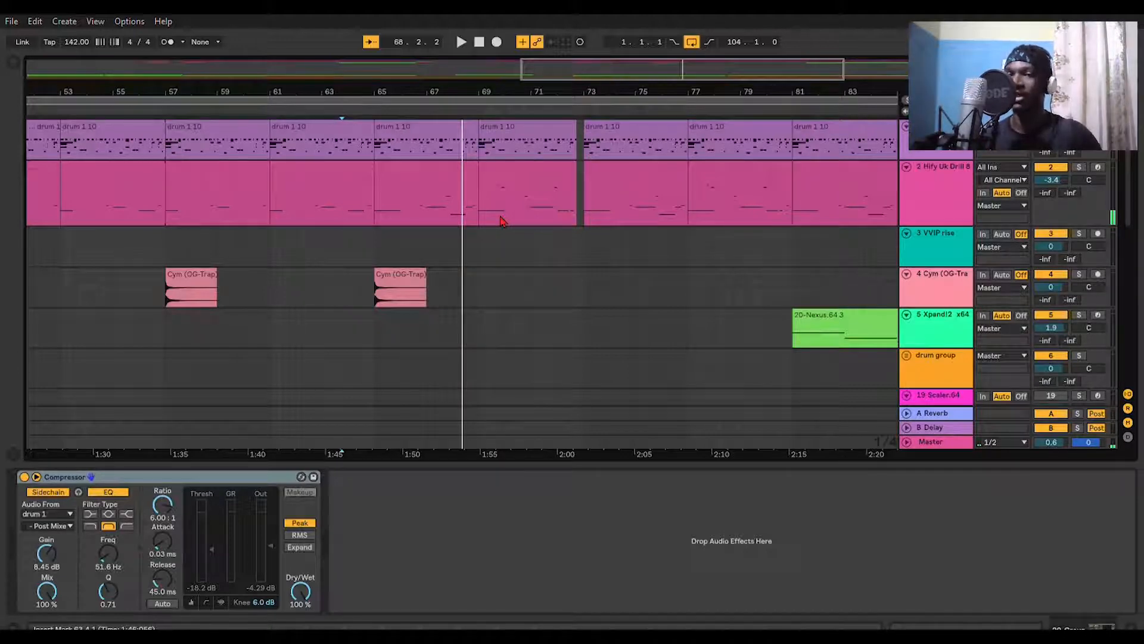
# Start playback near bar 68 and loop the Hify Uk Drill 808 clip that starts at bar 69
pyautogui.click(478, 99)
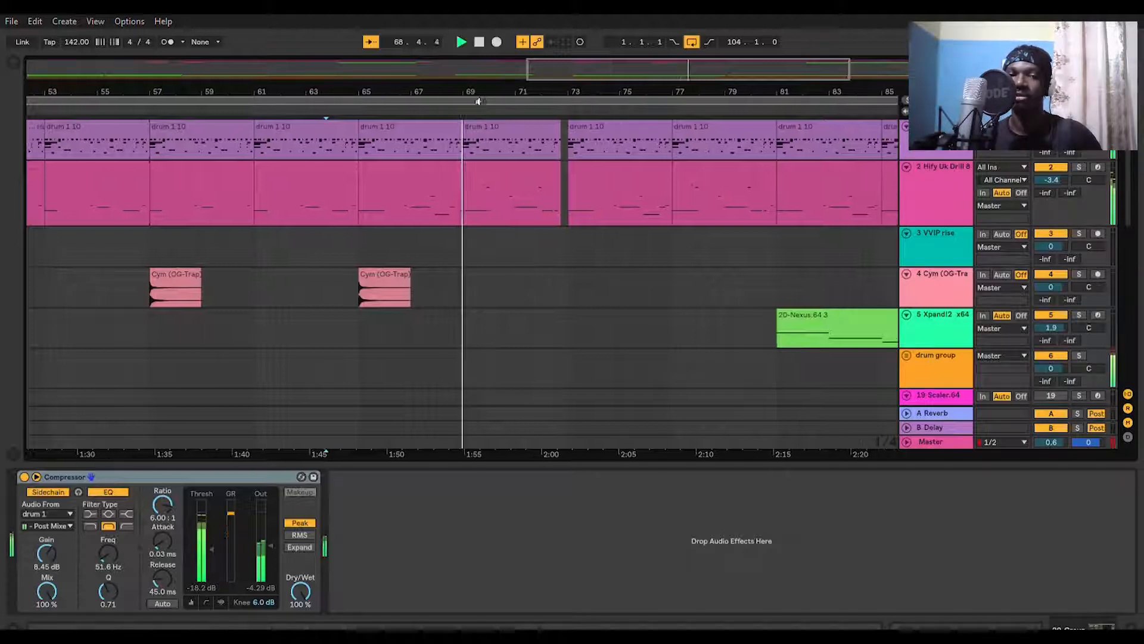
pyautogui.click(485, 163)
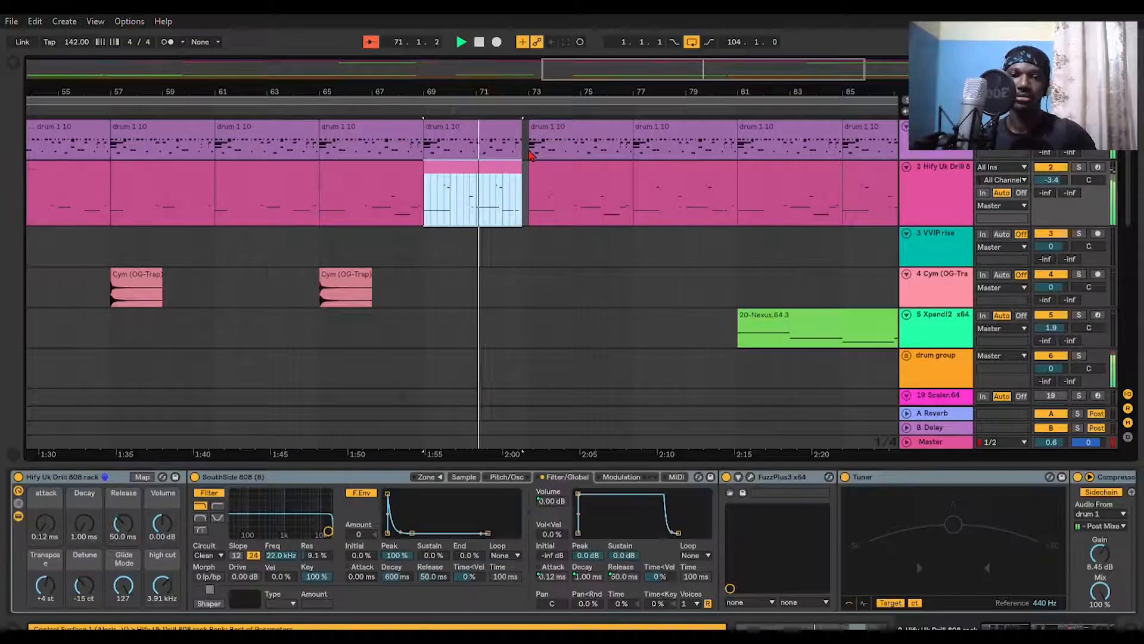
pyautogui.hotkey('ctrl', 'l')
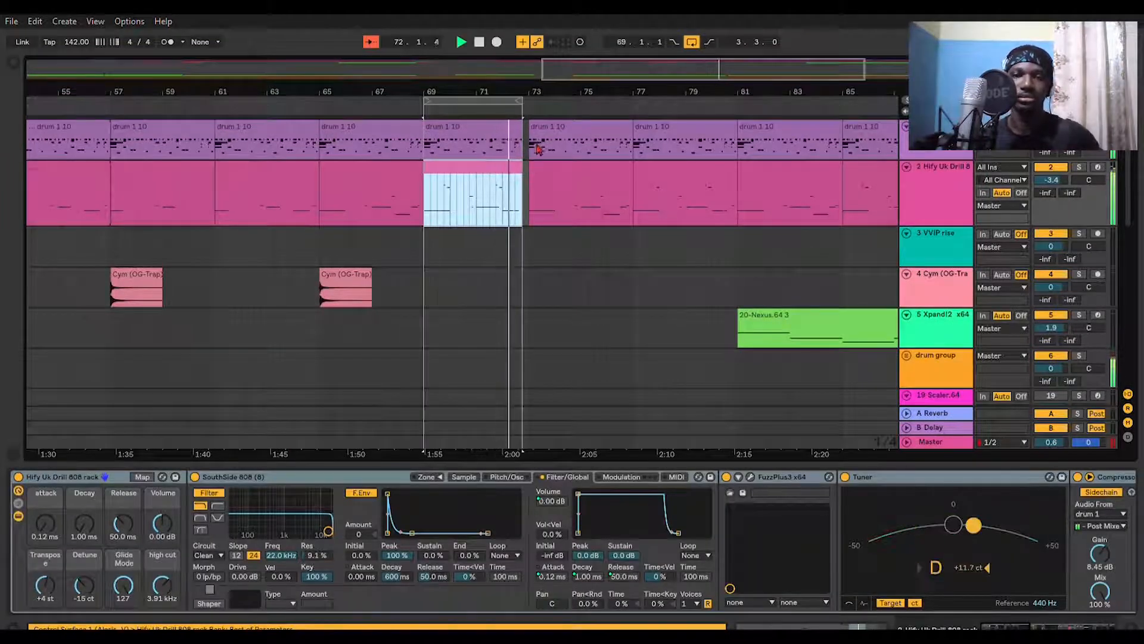
# Loop the Hify Uk Drill 808 clip from bar 73 to bar 77 and play it back
pyautogui.click(581, 160)
pyautogui.hotkey('ctrl', 'l')
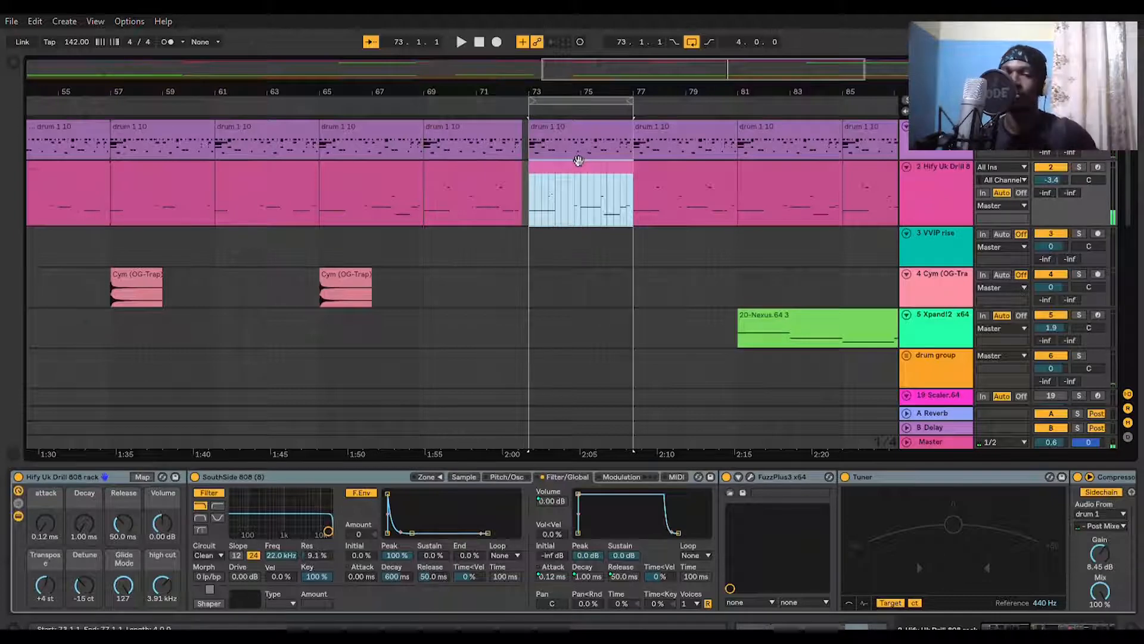
pyautogui.press('space')
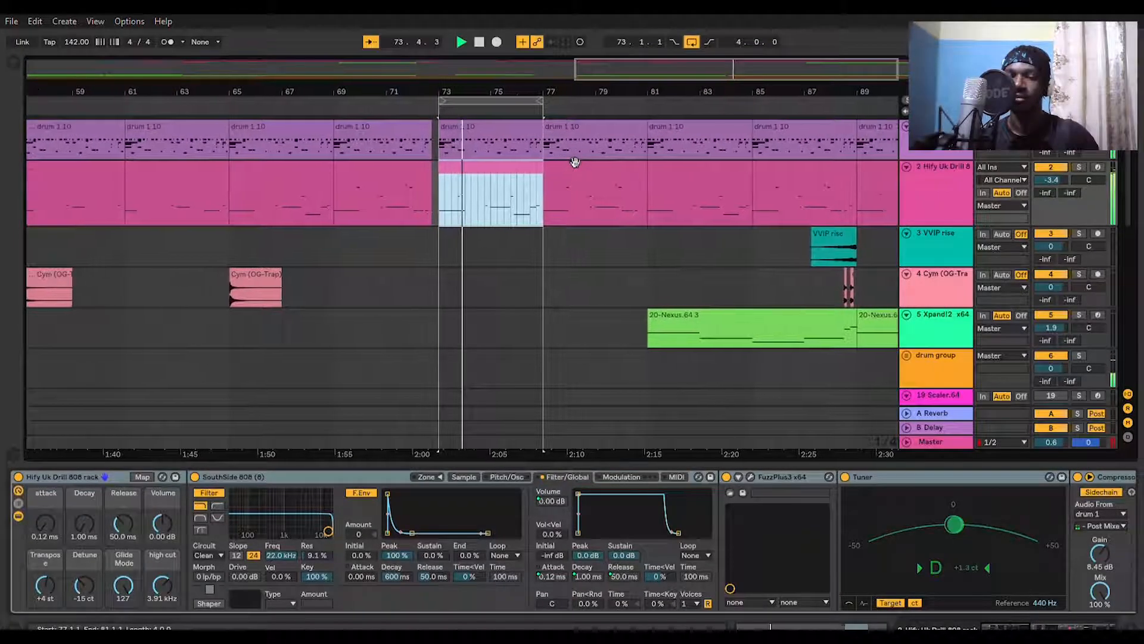
pyautogui.press('space')
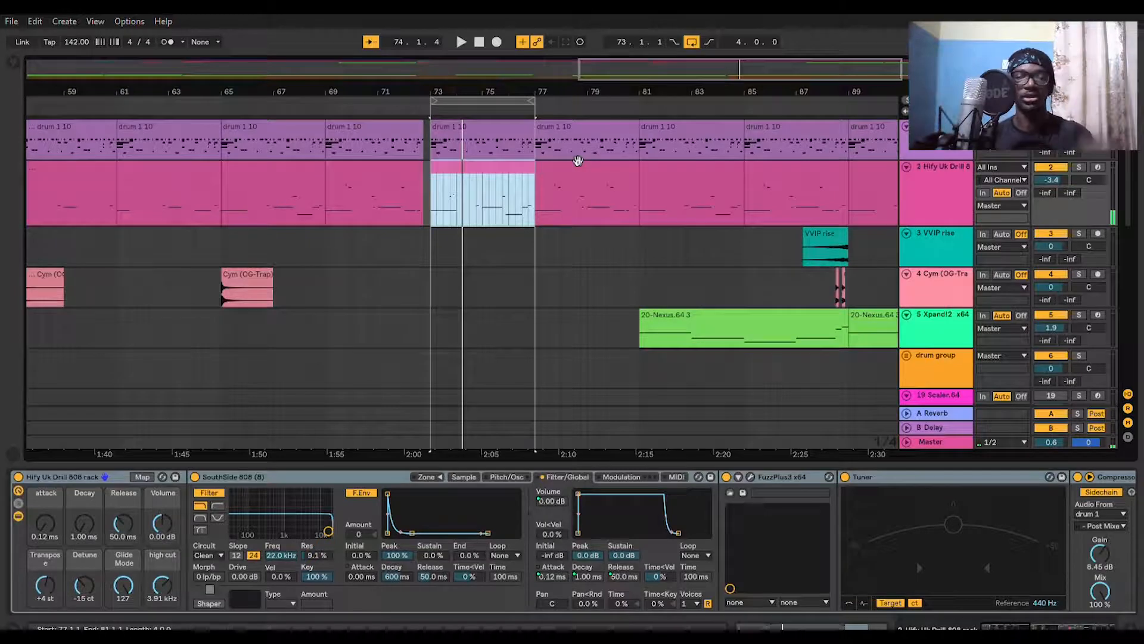
pyautogui.press('space')
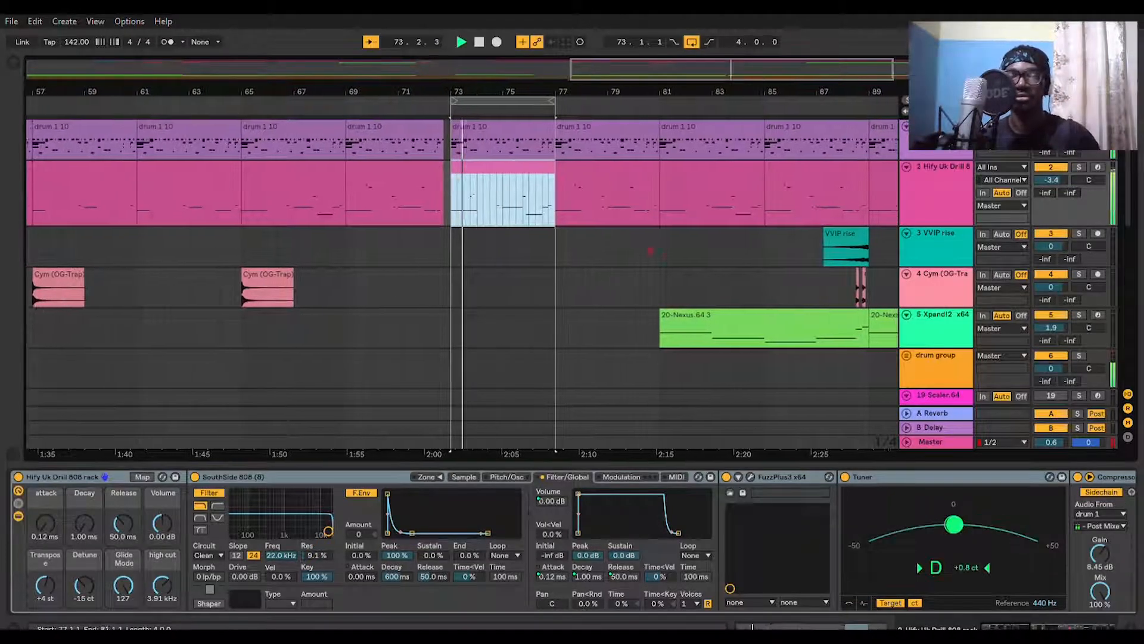
# Bypass FabFilter Pro-R.64 in the first chain of the 808 track's Audio Effect Rack and audition the loop
pyautogui.click(1067, 626)
pyautogui.click(1106, 626)
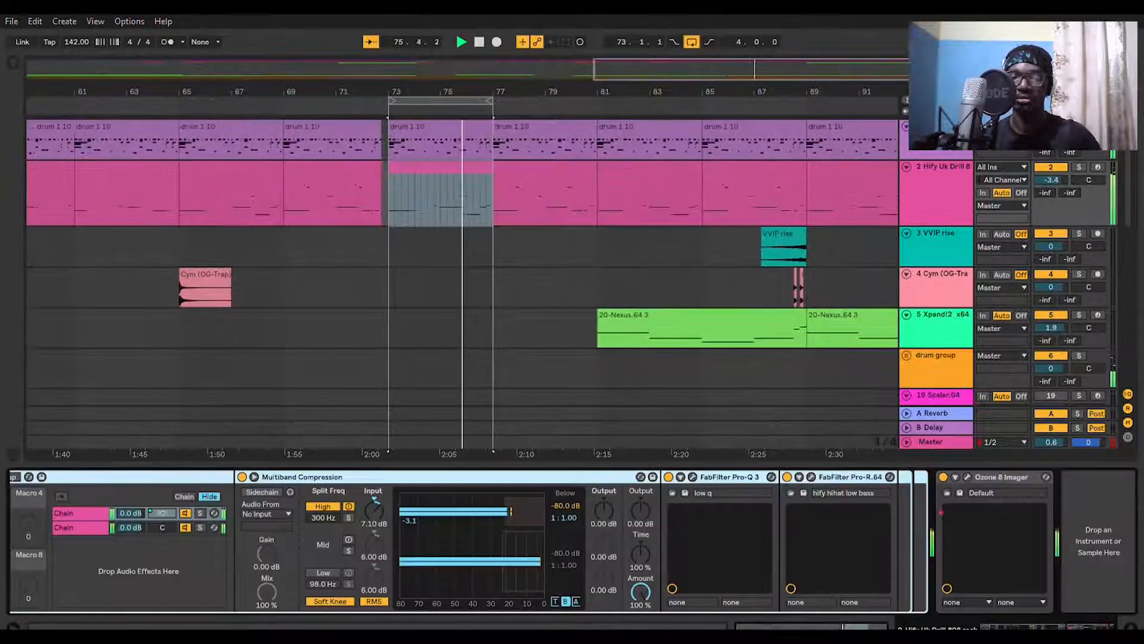
pyautogui.press('space')
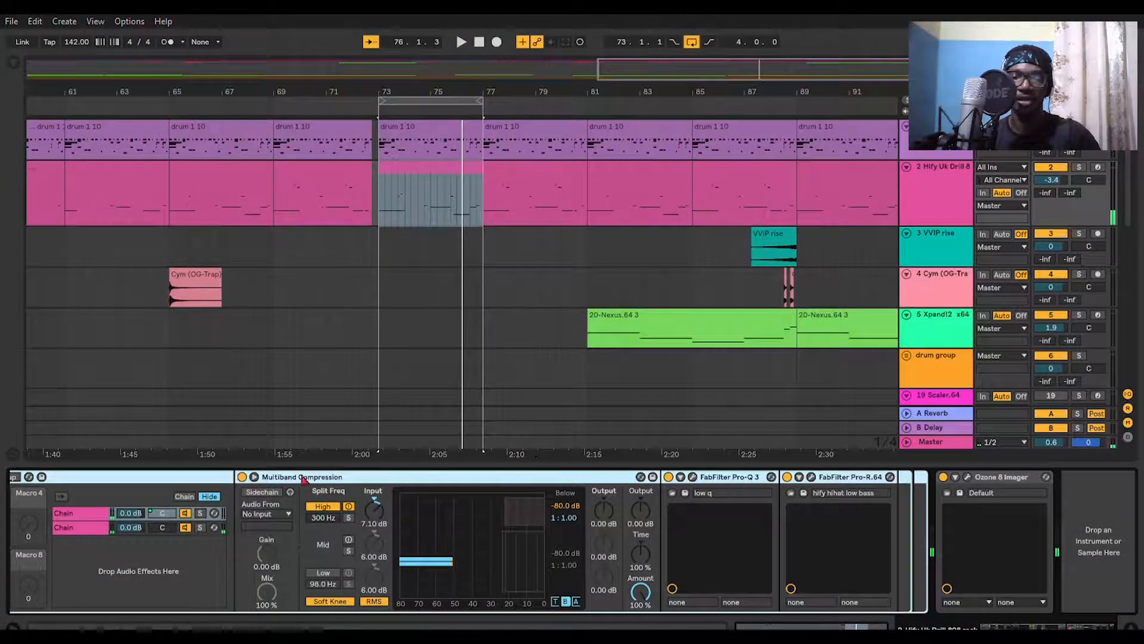
pyautogui.click(108, 511)
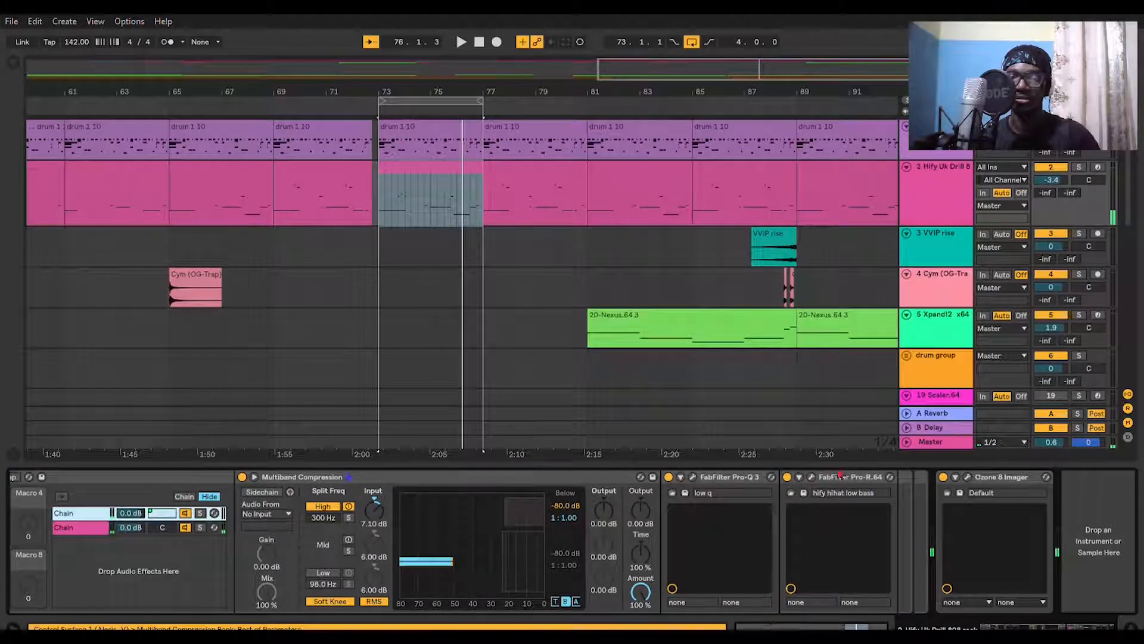
pyautogui.click(788, 477)
pyautogui.press('space')
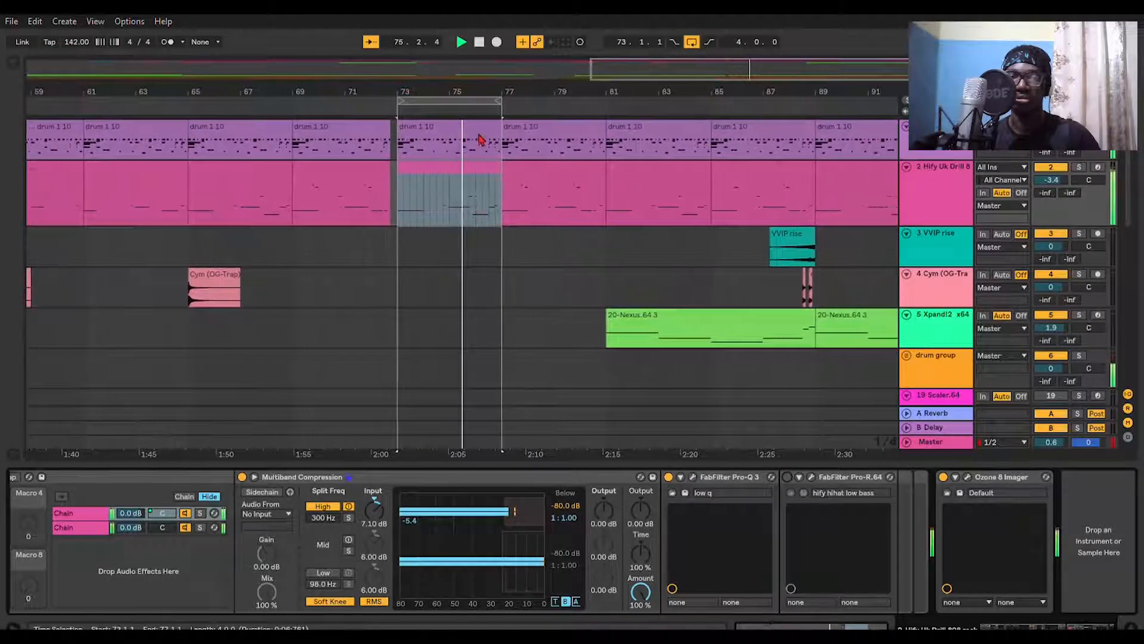
# Stop playback and move the four-bar loop to start at bar 61
pyautogui.press('space')
pyautogui.moveTo(477, 101); pyautogui.dragTo(671, 91)
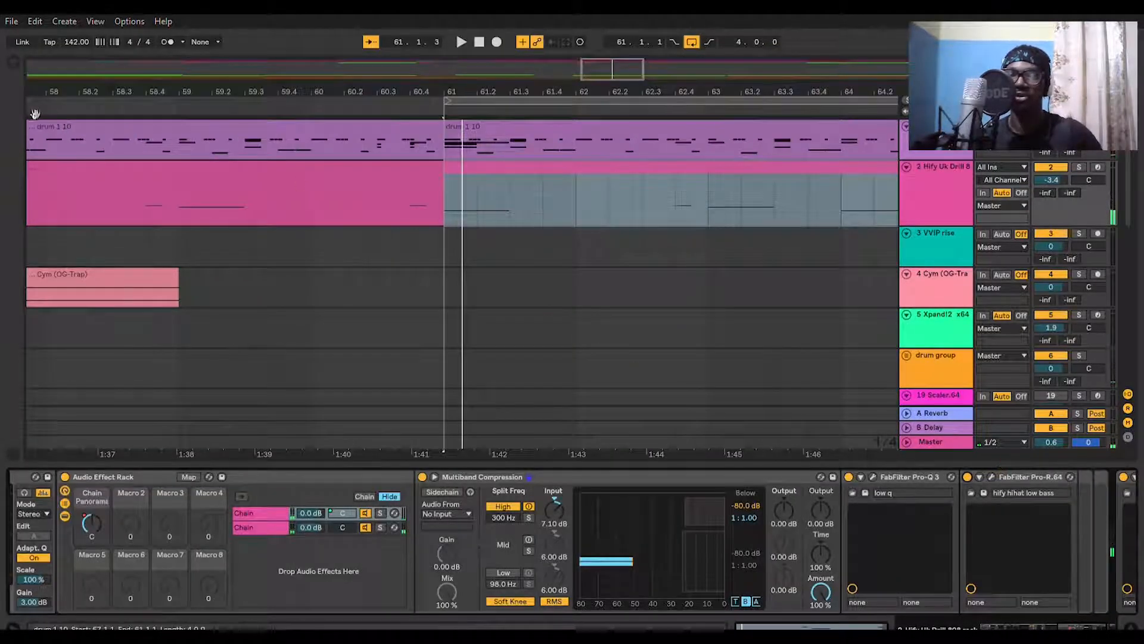
# Search all browser results for "multiband compress" and add Multiband Compression.adv to the 808 track after Ozone 8 Imager
pyautogui.hotkey('ctrl', 'f')
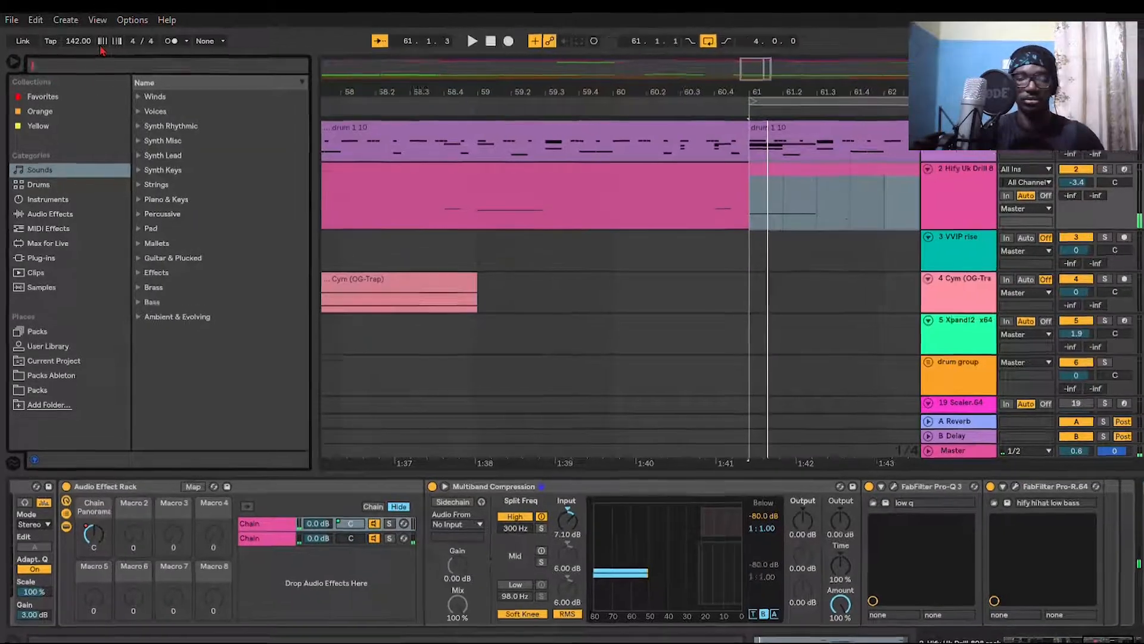
pyautogui.write('multiba')
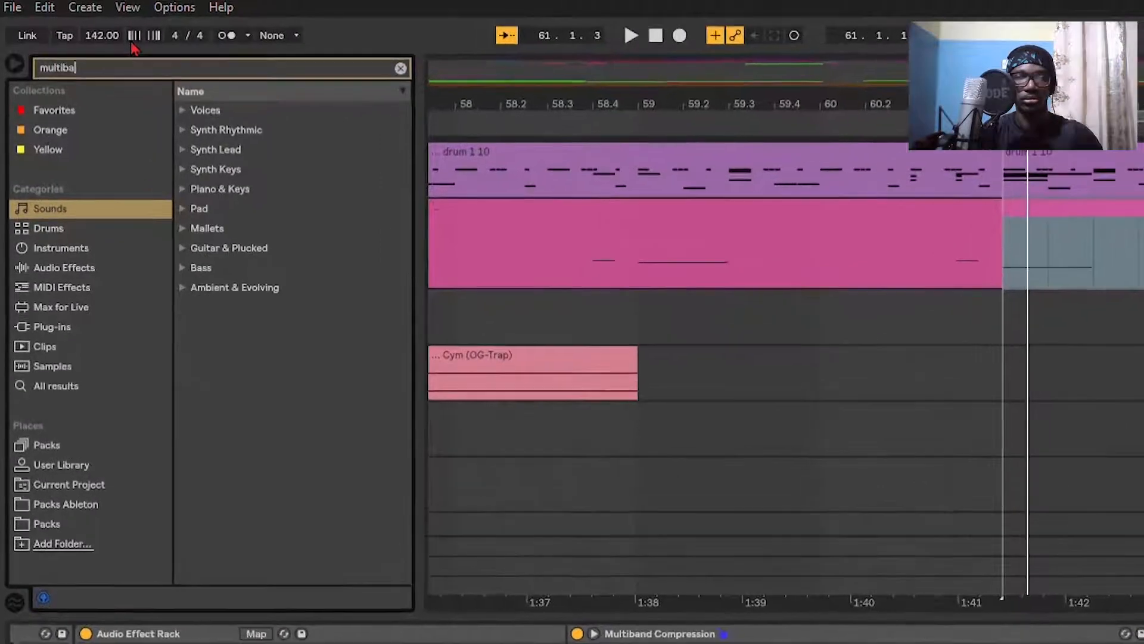
pyautogui.write('nd compr')
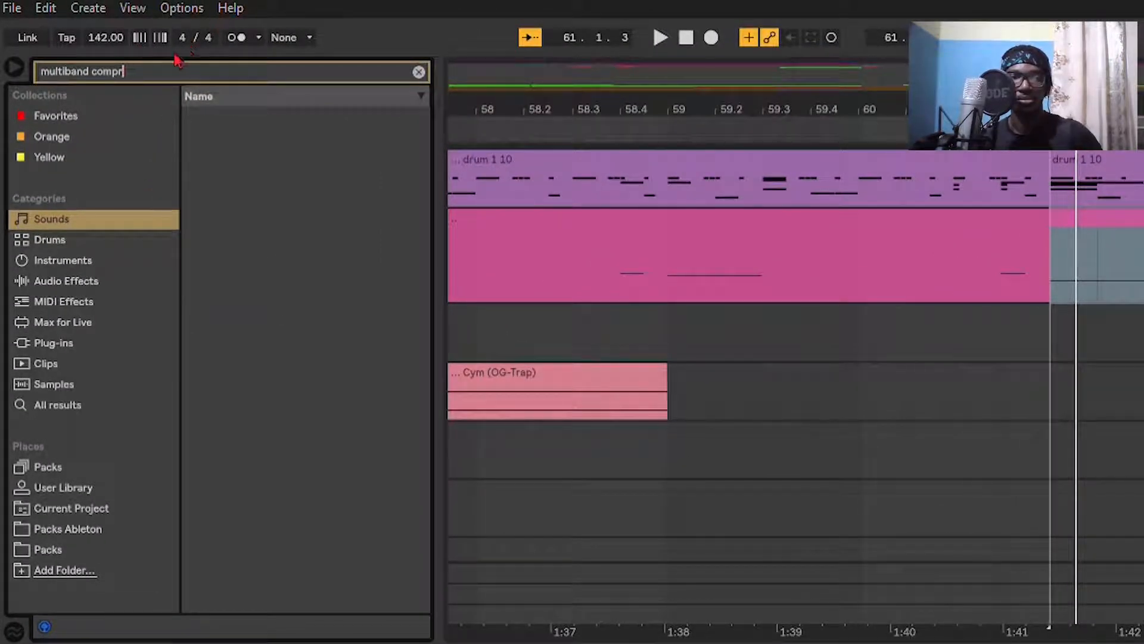
pyautogui.write('ess')
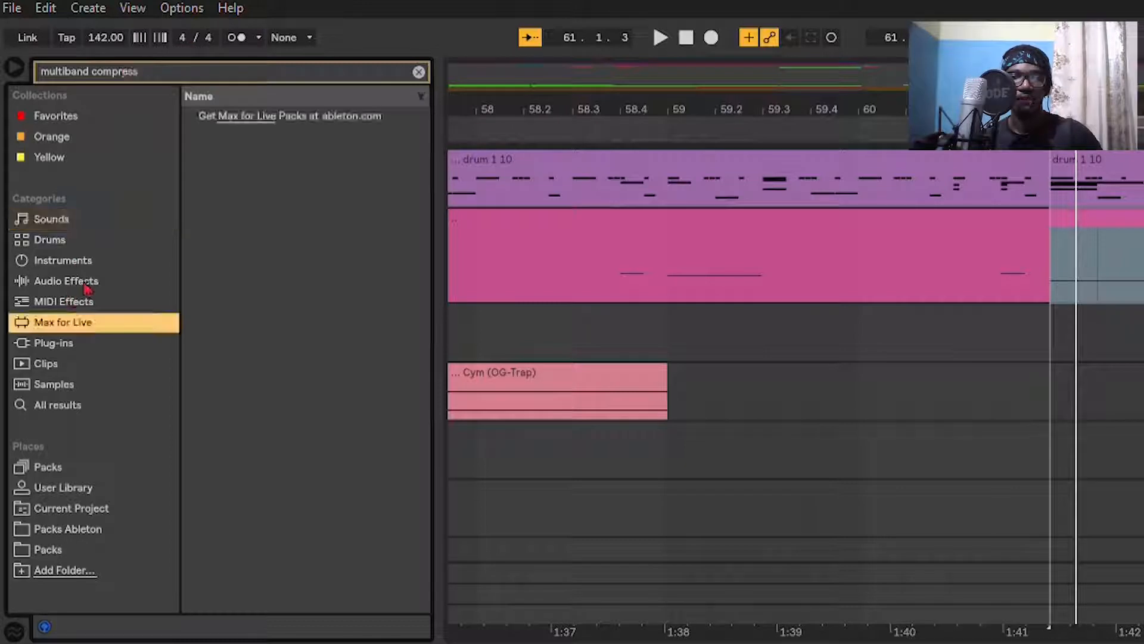
pyautogui.click(76, 396)
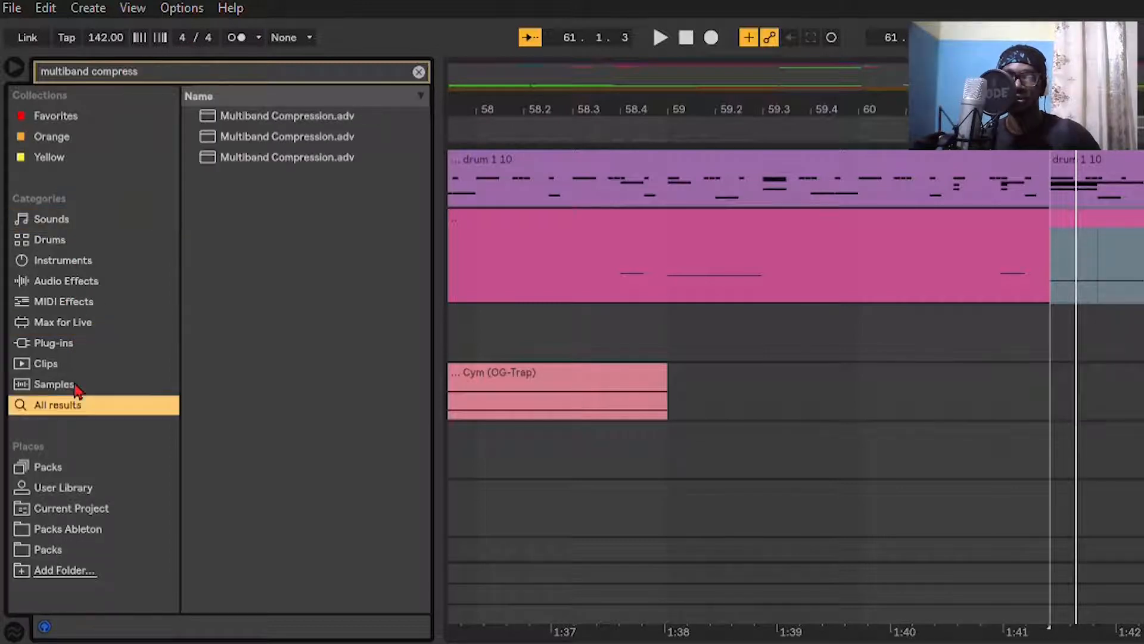
pyautogui.doubleClick(279, 115)
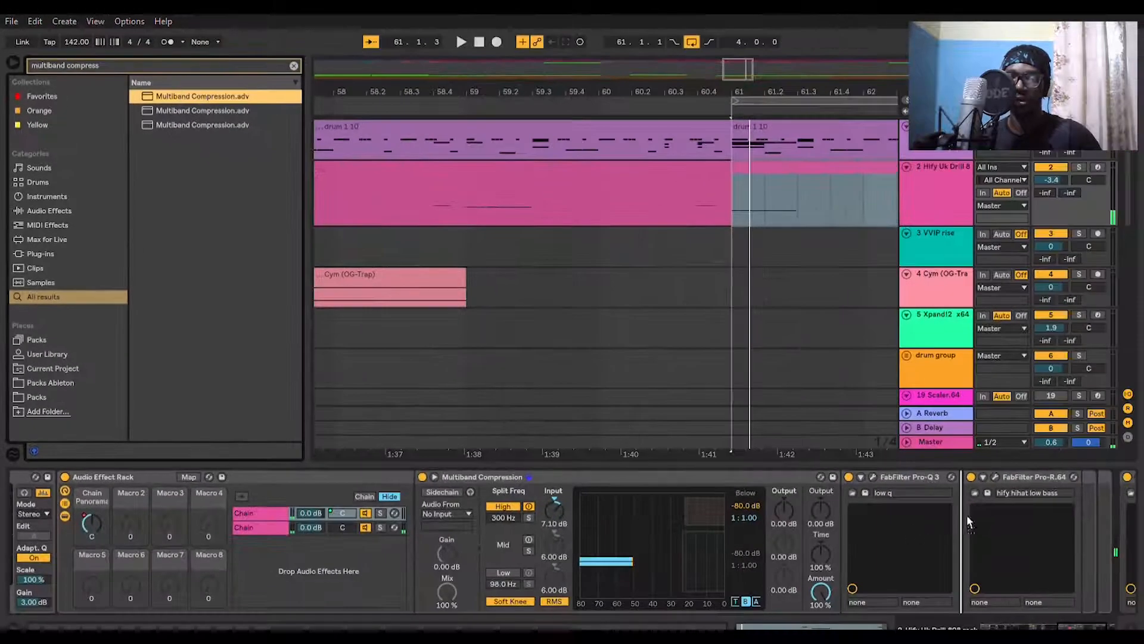
pyautogui.moveTo(967, 516); pyautogui.dragTo(1059, 526)
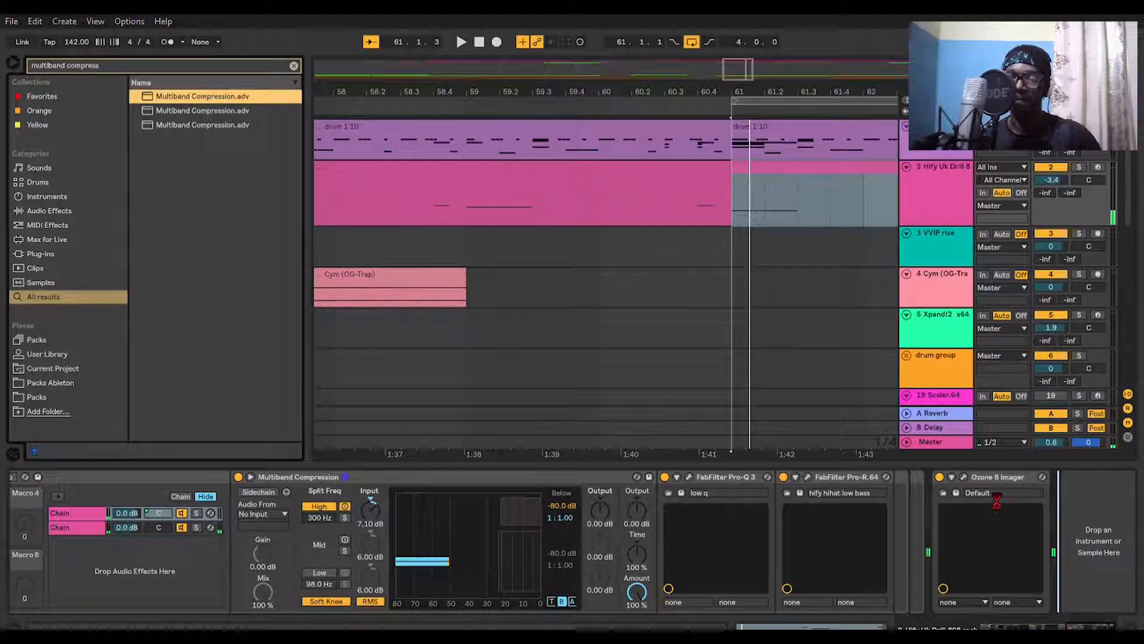
# Group the added Multiband Compression into an Audio Effect Rack and duplicate its chain so the rack holds two chains
pyautogui.hotkey('ctrl', 'g')
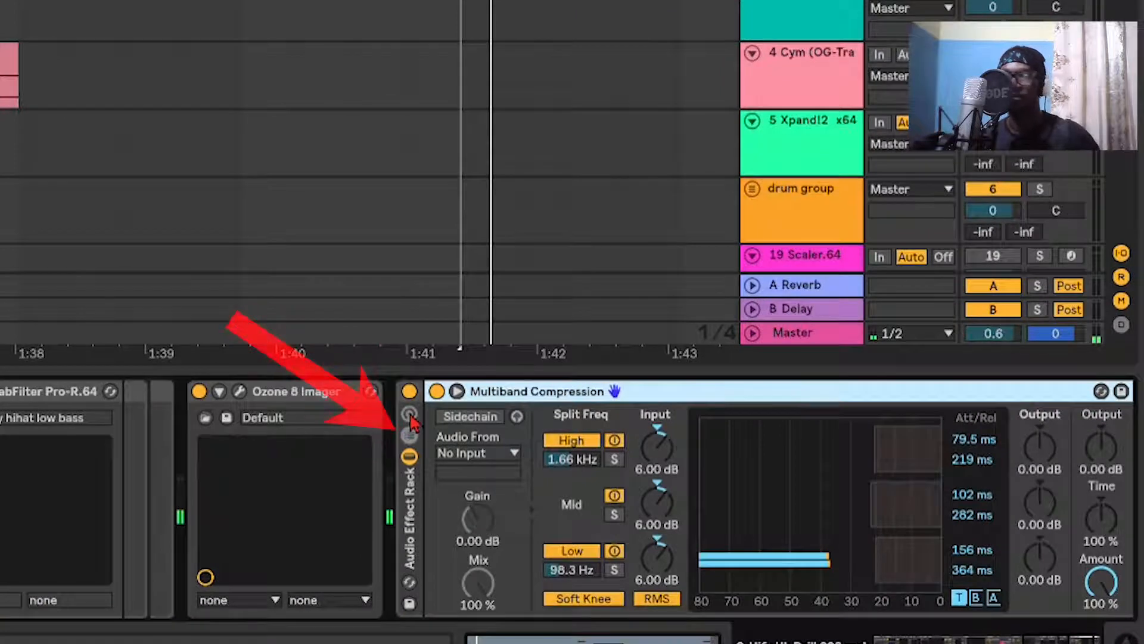
pyautogui.click(409, 434)
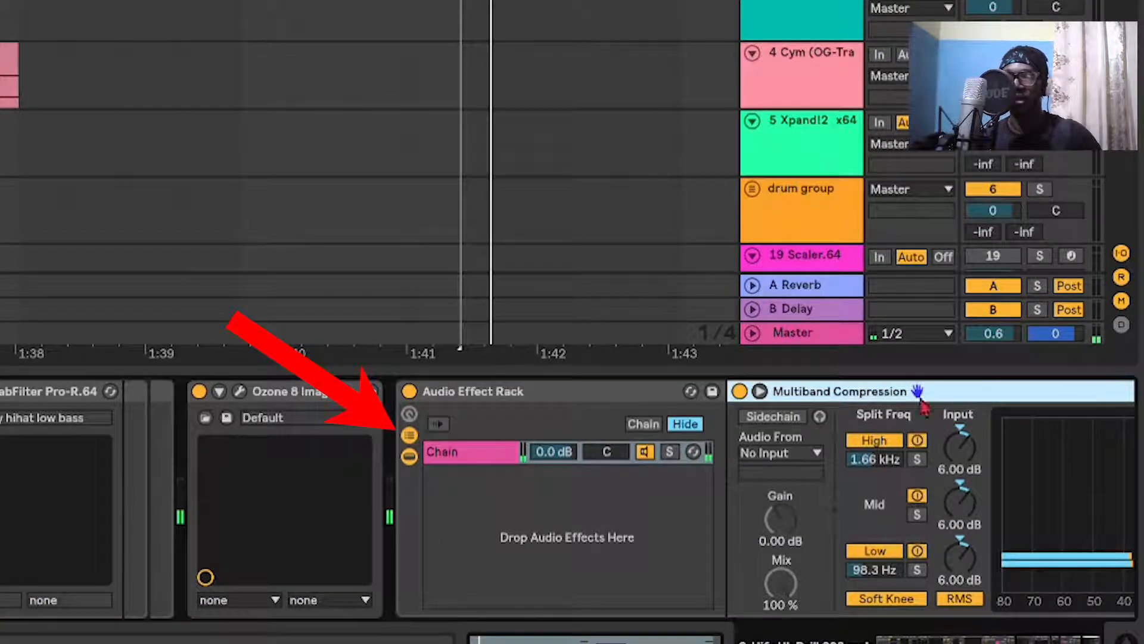
pyautogui.press('ctrl')
pyautogui.moveTo(992, 379); pyautogui.dragTo(500, 488)
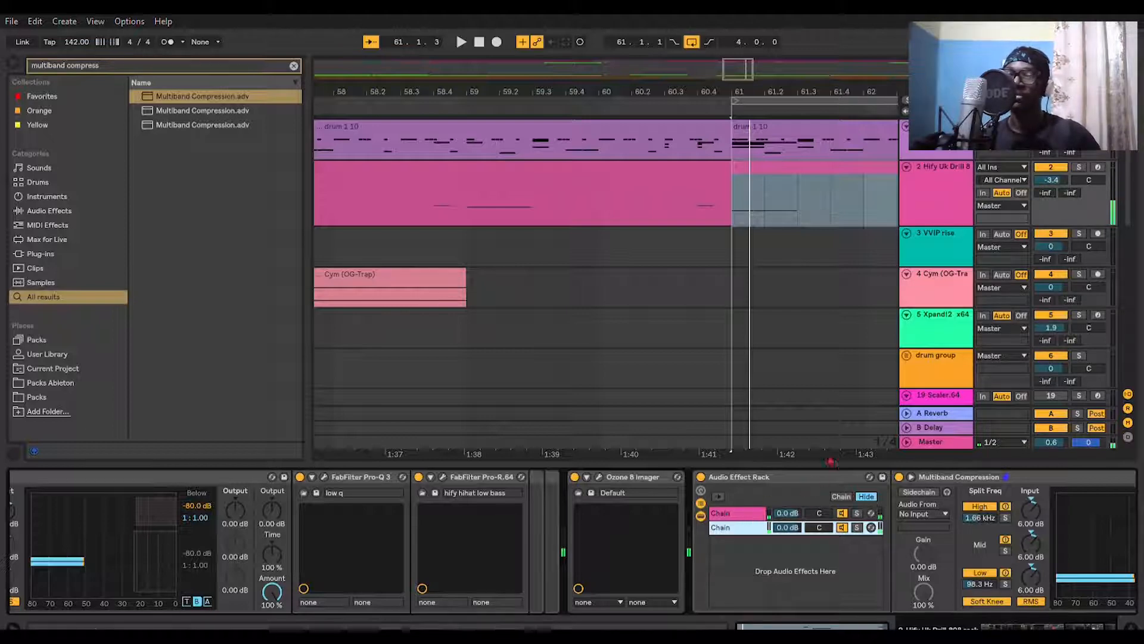
pyautogui.click(841, 474)
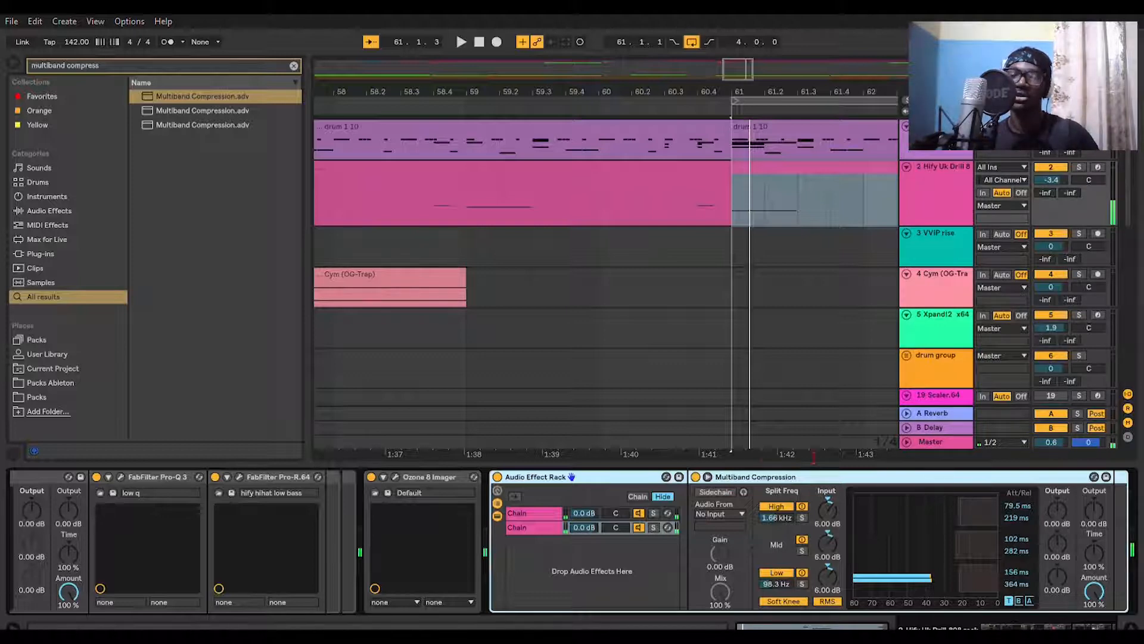
# Examine the Multiband Compression band settings on both chains of the original 808 Audio Effect Rack
pyautogui.hscroll(-10, 1063, 616)
pyautogui.hscroll(-4, 1062, 617)
pyautogui.hscroll(8, 1067, 619)
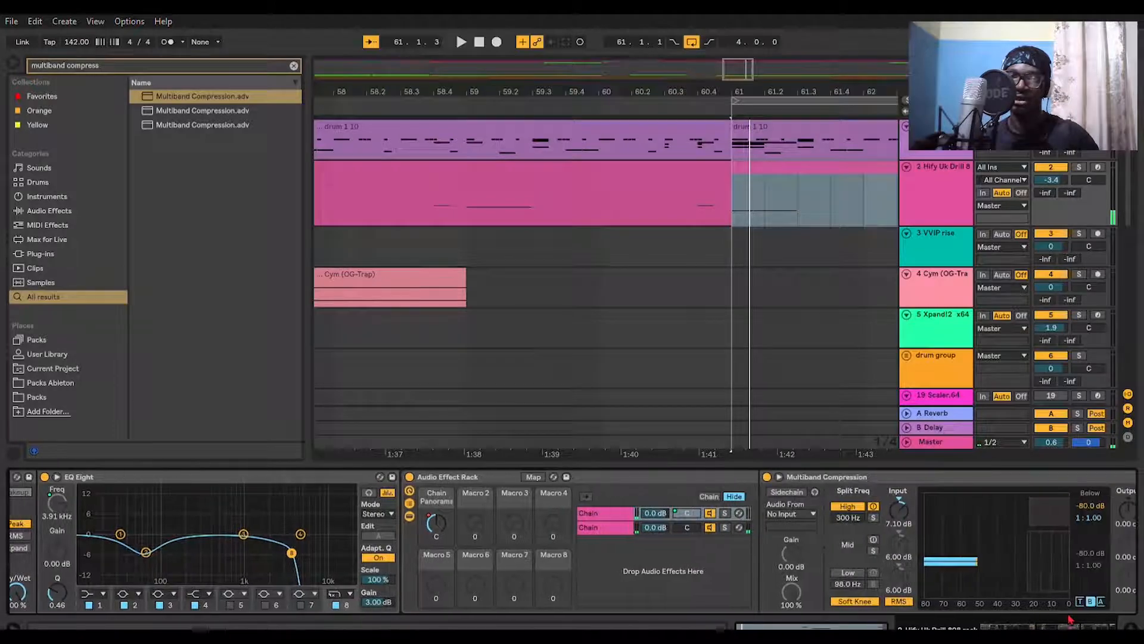
pyautogui.hscroll(-1, 1071, 620)
pyautogui.click(630, 507)
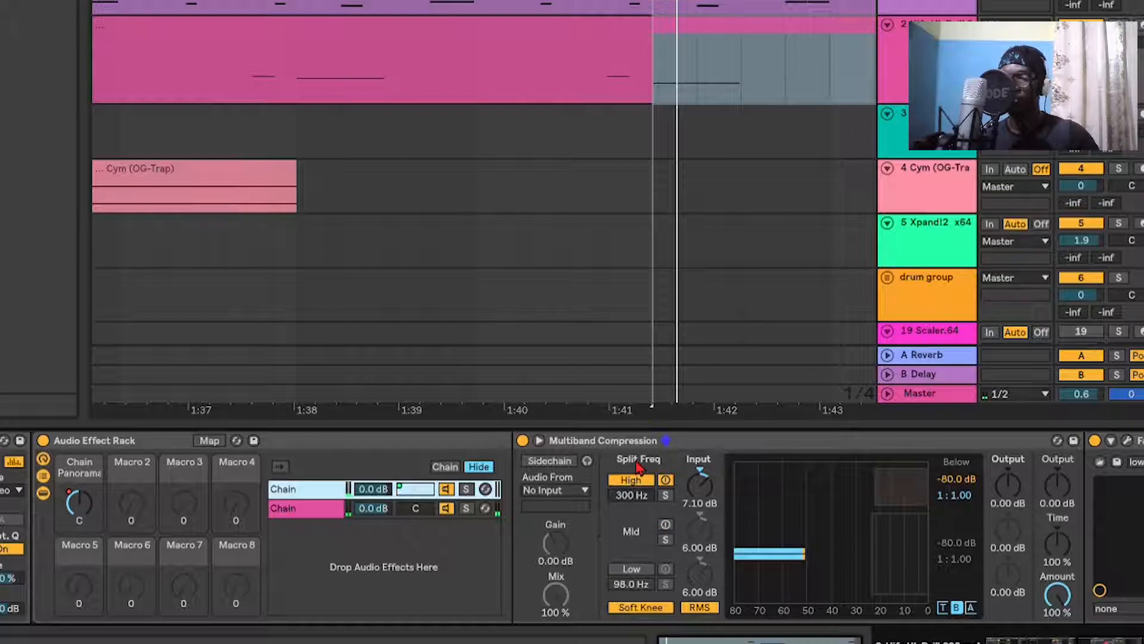
pyautogui.hotkey('ctrl', 'z')
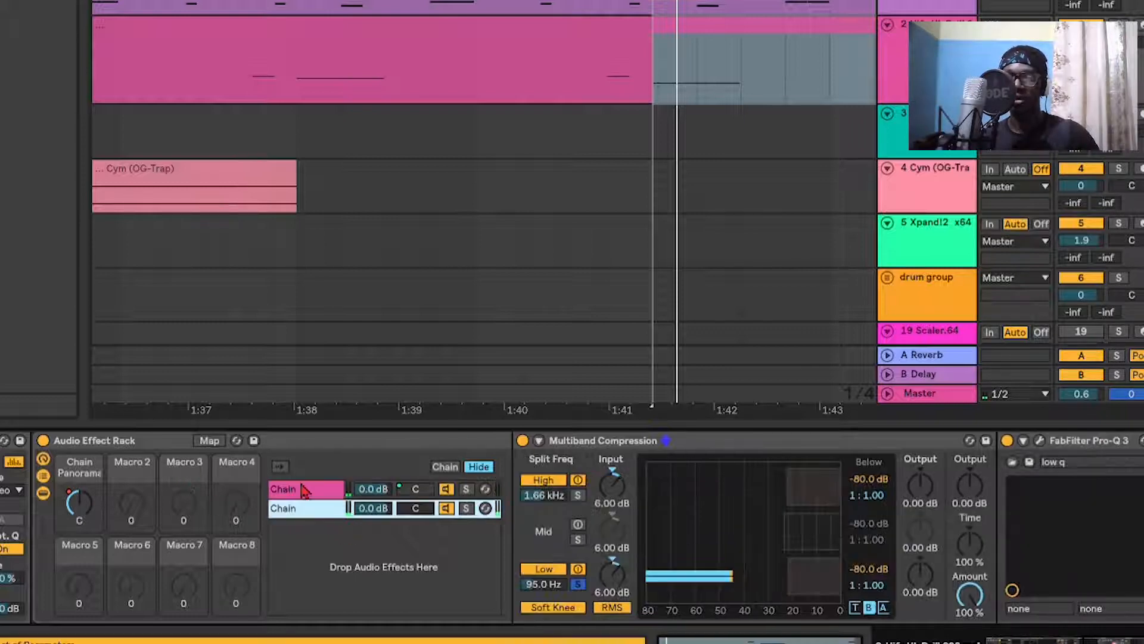
pyautogui.hscroll(3, 655, 522)
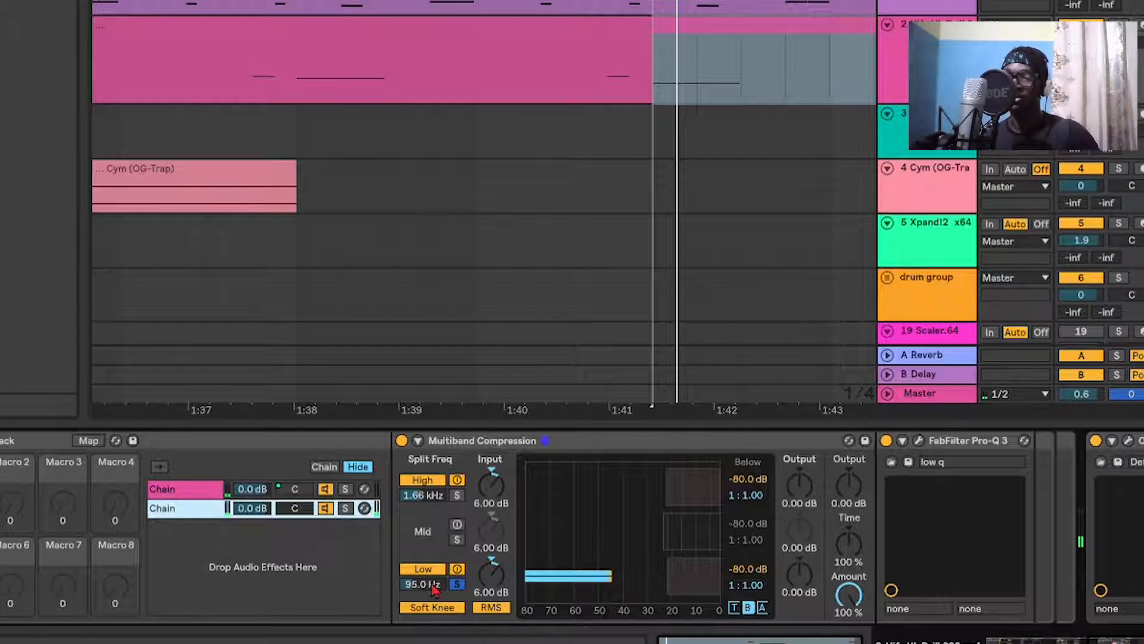
# Open FabFilter Pro-Q 3 on the original rack's first chain, examine its EQ curve and close it
pyautogui.click(202, 485)
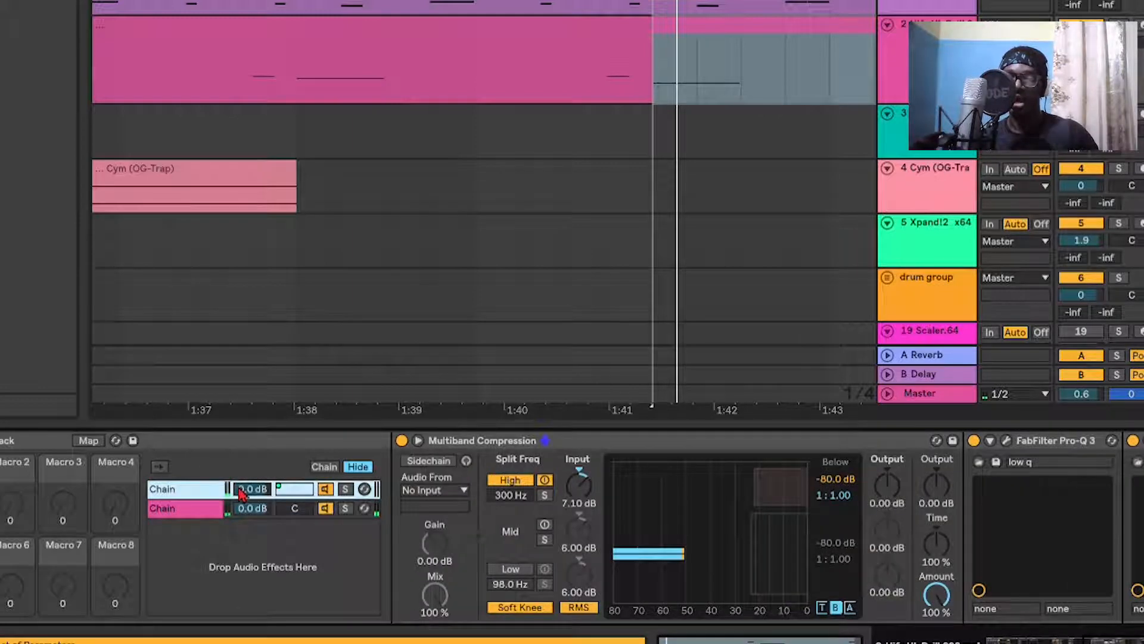
pyautogui.hscroll(10, 241, 492)
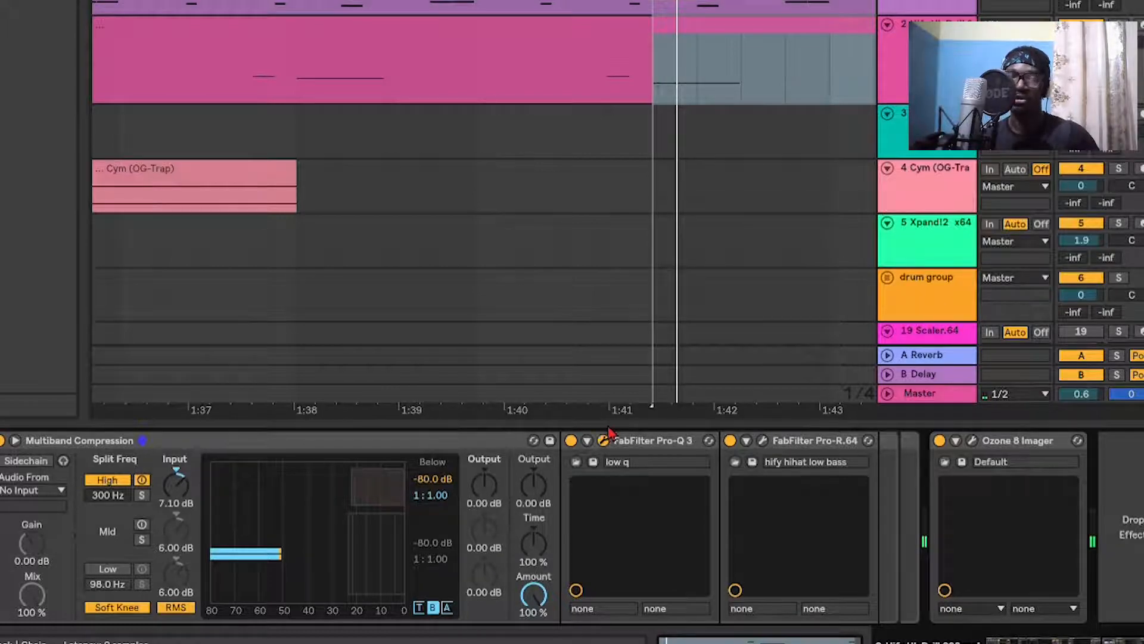
pyautogui.click(603, 439)
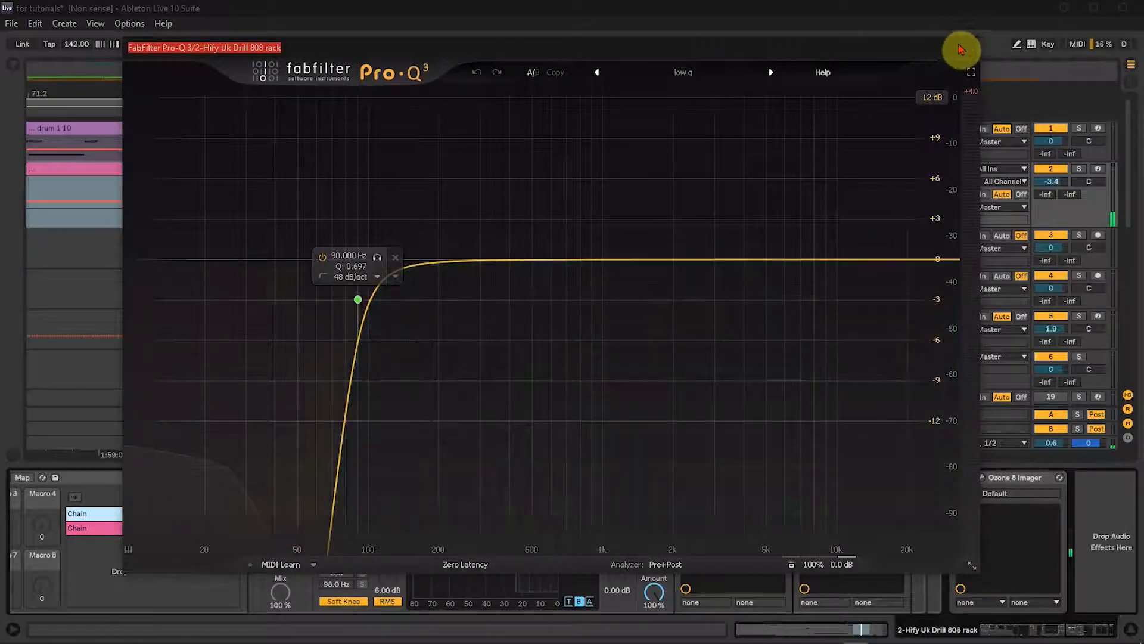
pyautogui.click(973, 48)
# Select the original rack's second chain and open its FabFilter Pro-Q 3 to examine the EQ curve
pyautogui.click(90, 528)
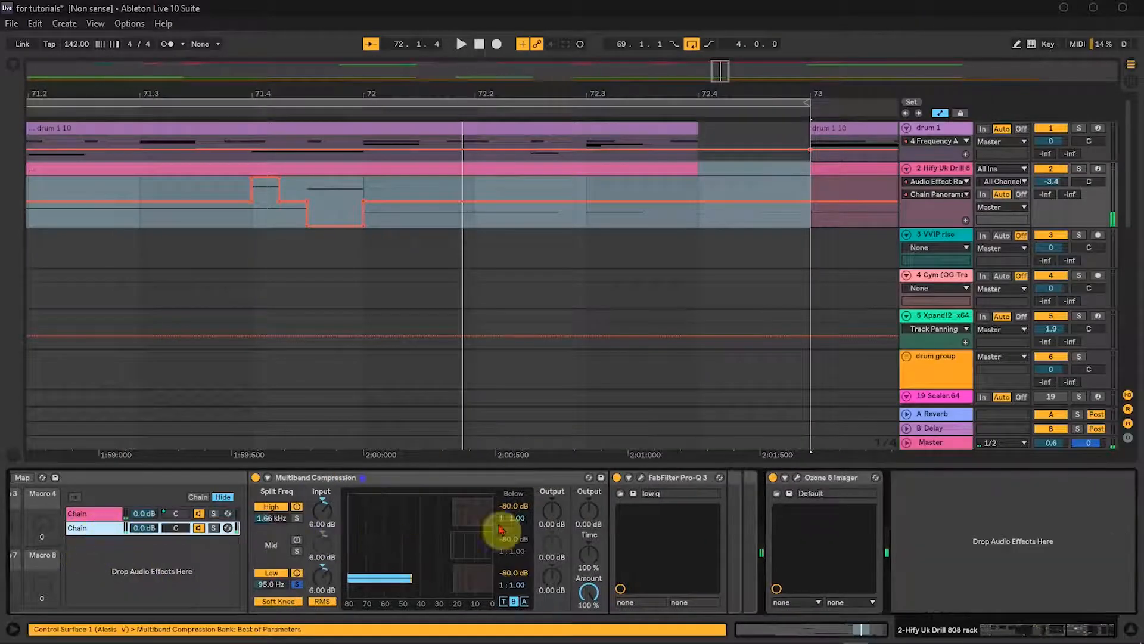
pyautogui.click(641, 478)
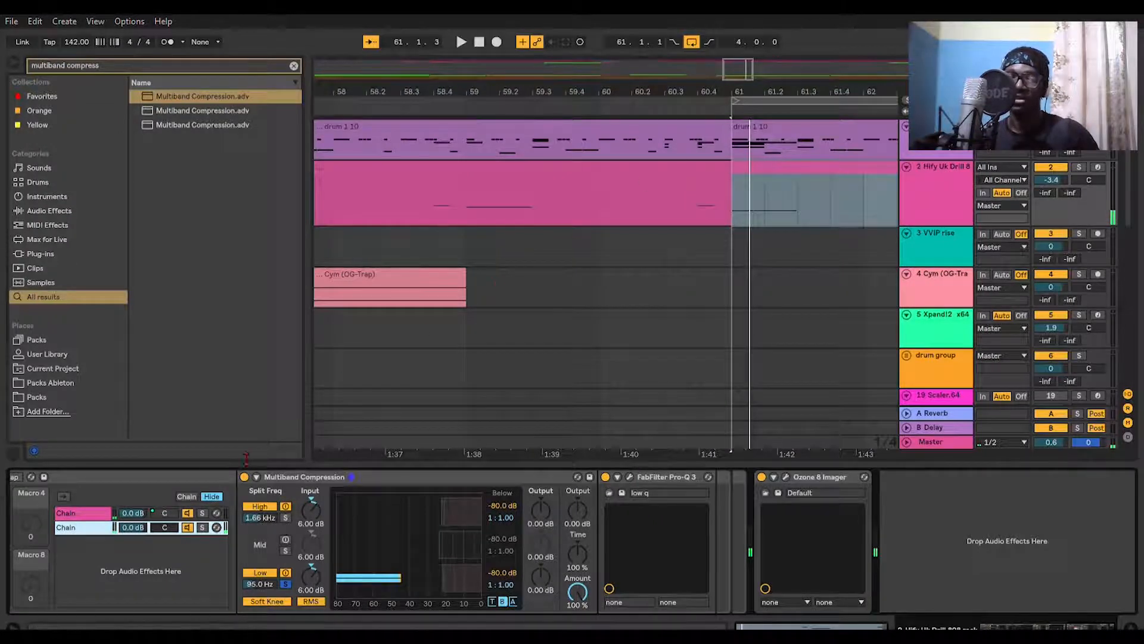
# Open FabFilter Pro-R.64 on the original rack's first chain, examine its reverb settings and close it
pyautogui.click(102, 507)
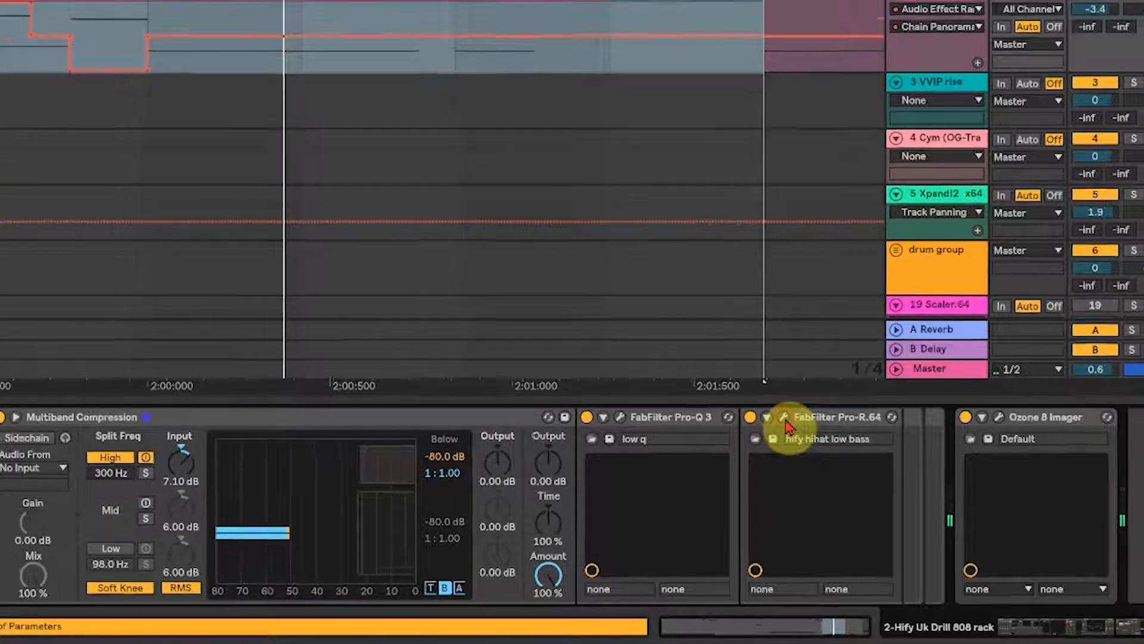
pyautogui.click(813, 477)
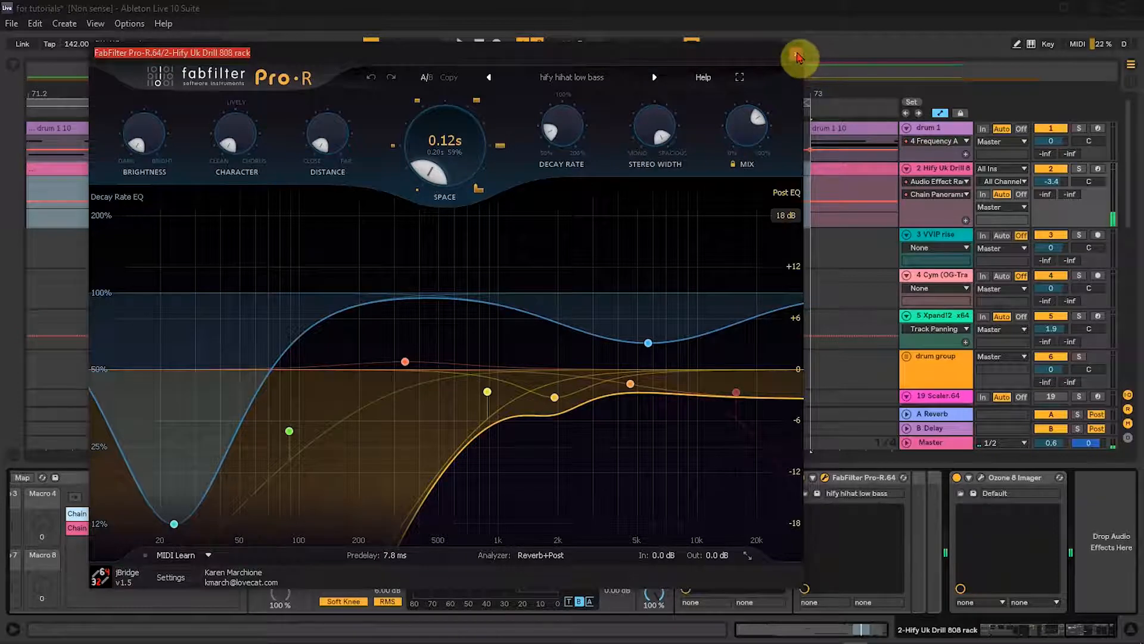
pyautogui.click(797, 56)
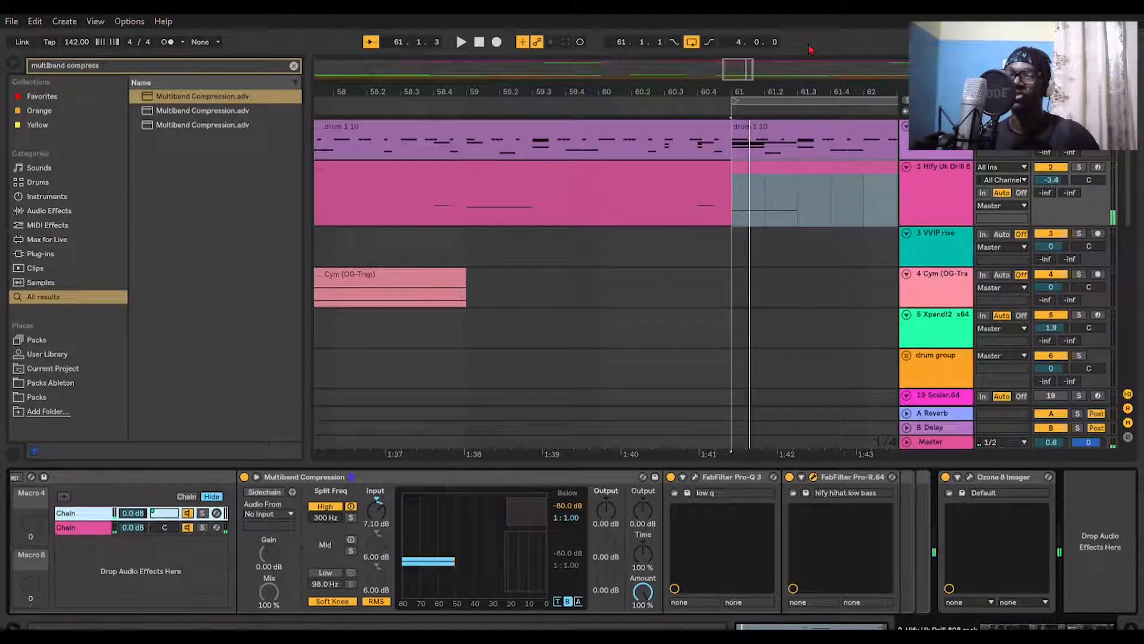
# Switch off Ozone 8 Imager and compare the looped 808 with FabFilter Pro-R.64 bypassed and re-enabled
pyautogui.click(946, 476)
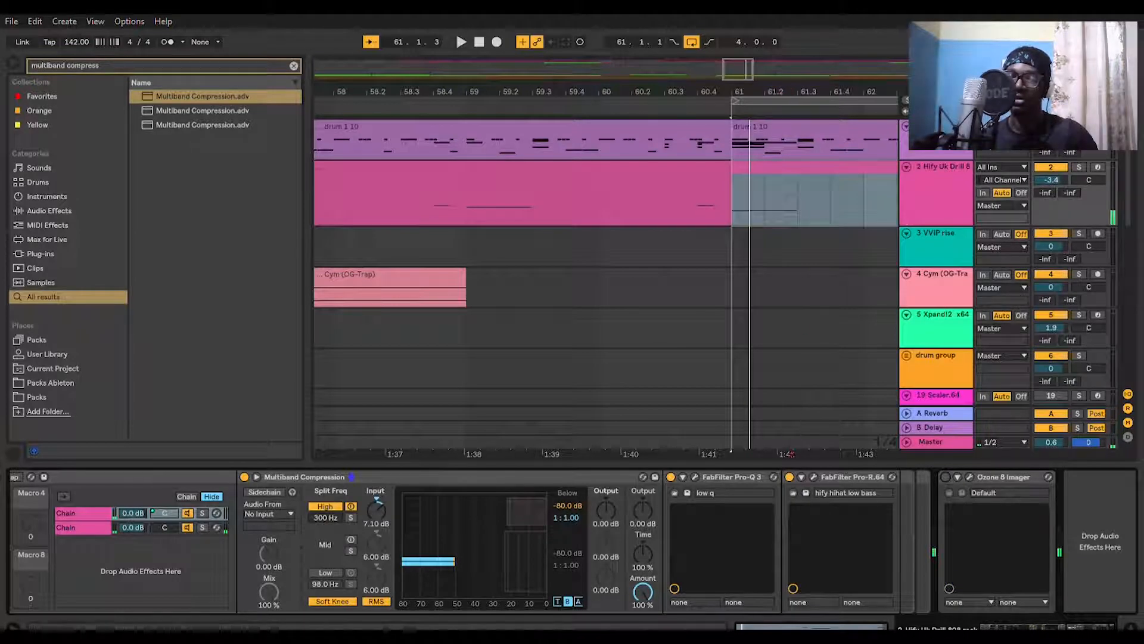
pyautogui.click(789, 477)
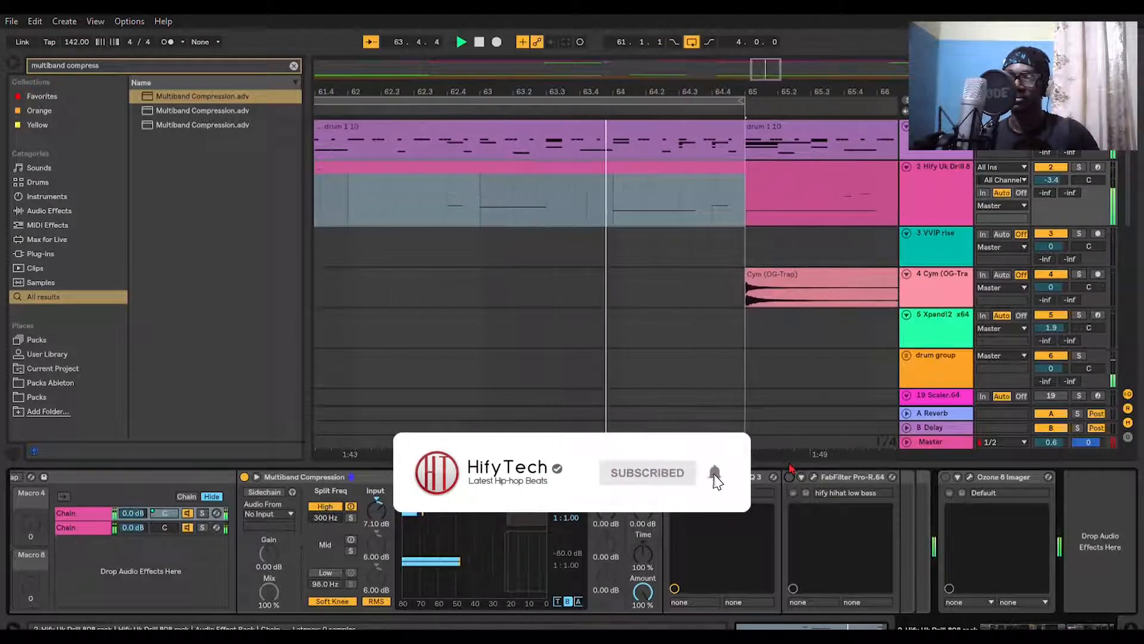
pyautogui.click(790, 477)
# Hide the browser and play the looped 808 section with the reverb on and the imager bypassed
pyautogui.click(4, 46)
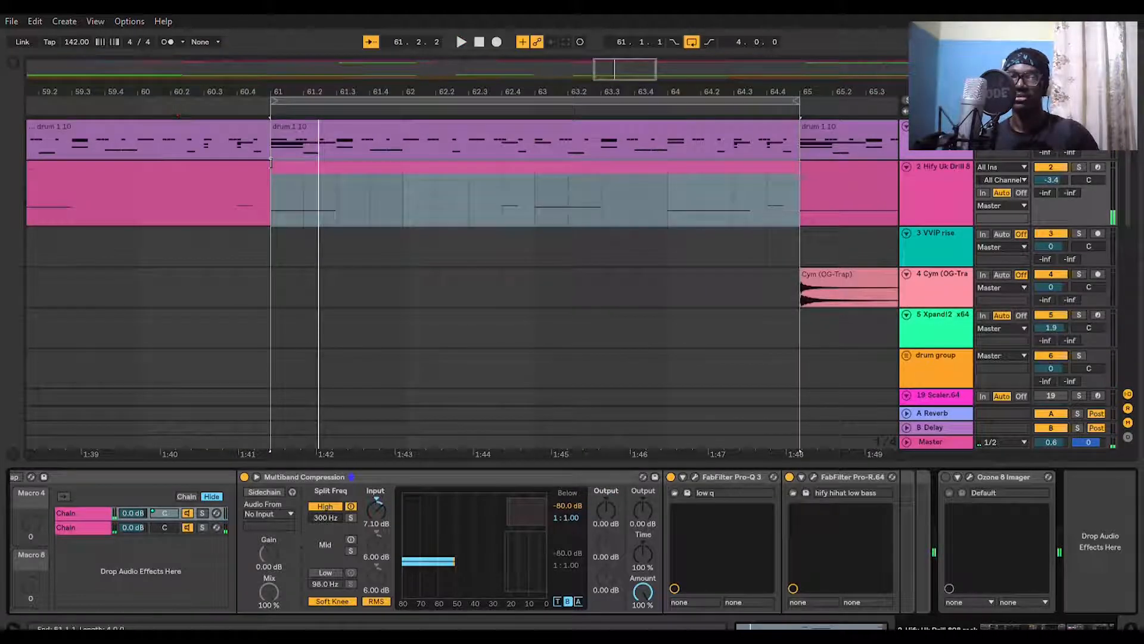
pyautogui.press('space')
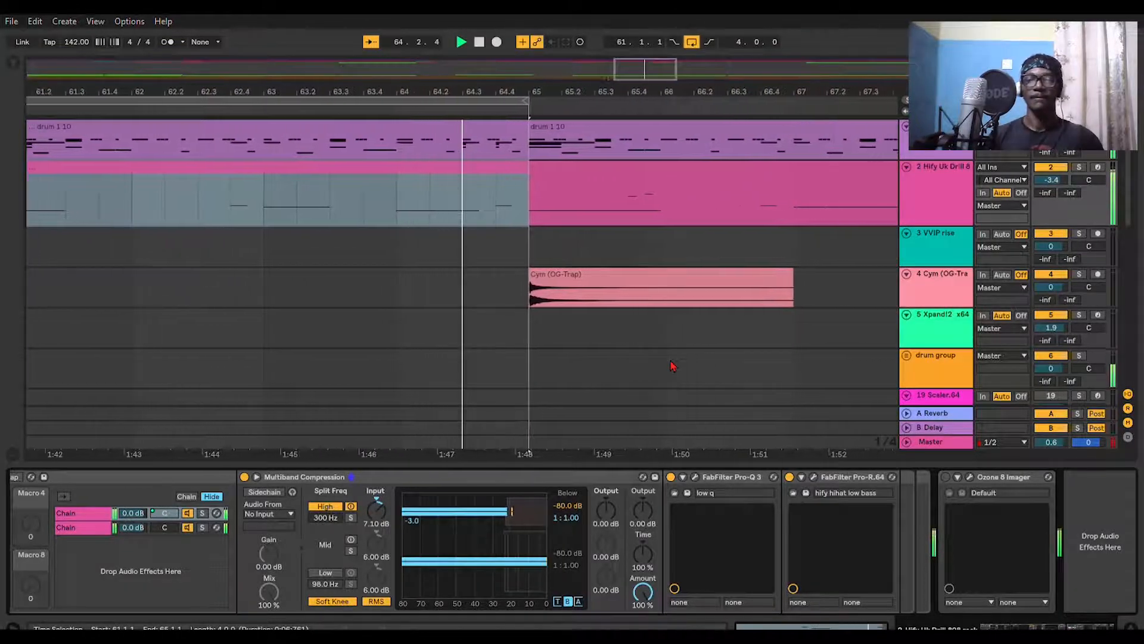
pyautogui.press('space')
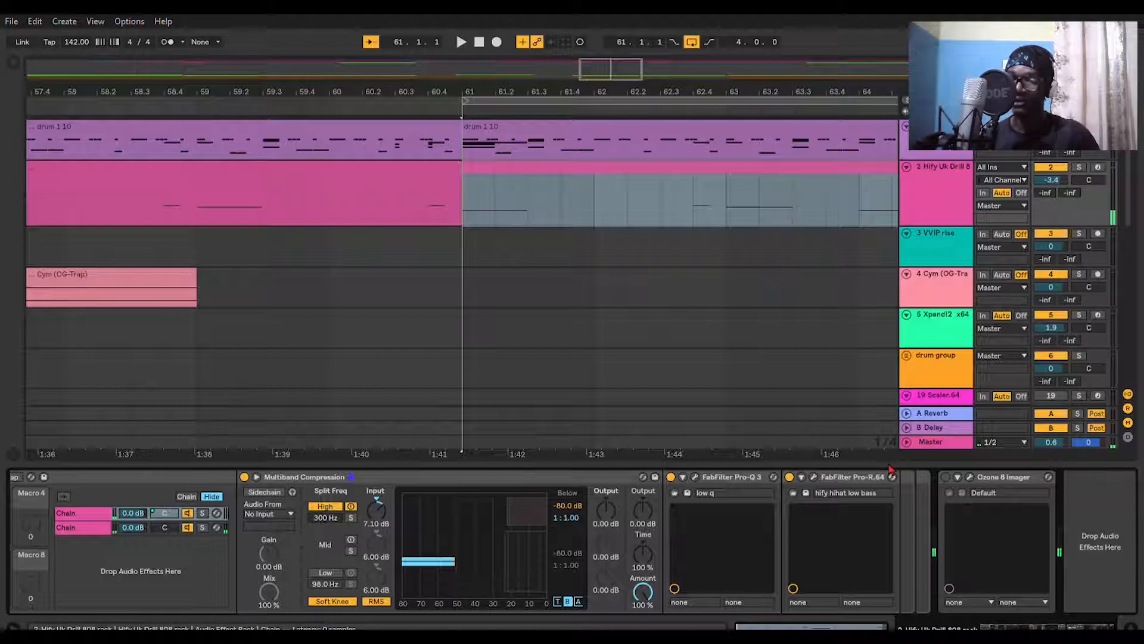
# Open Ozone 8 Imager on the first chain and examine its four band widths and Stereoize setting
pyautogui.click(1008, 471)
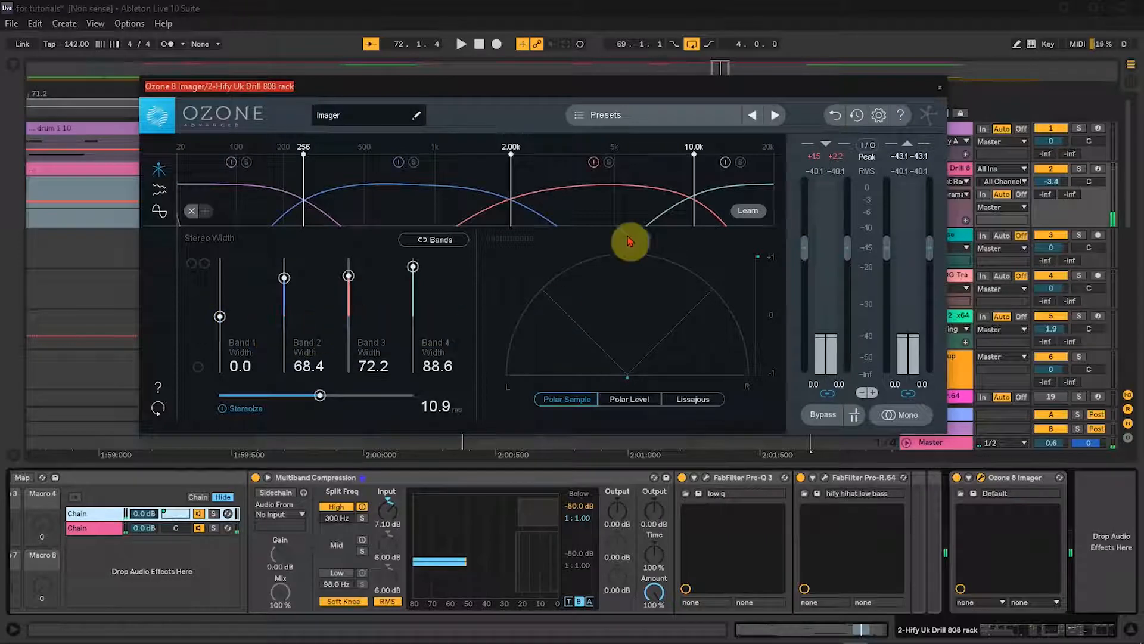
pyautogui.moveTo(602, 101); pyautogui.dragTo(601, 137)
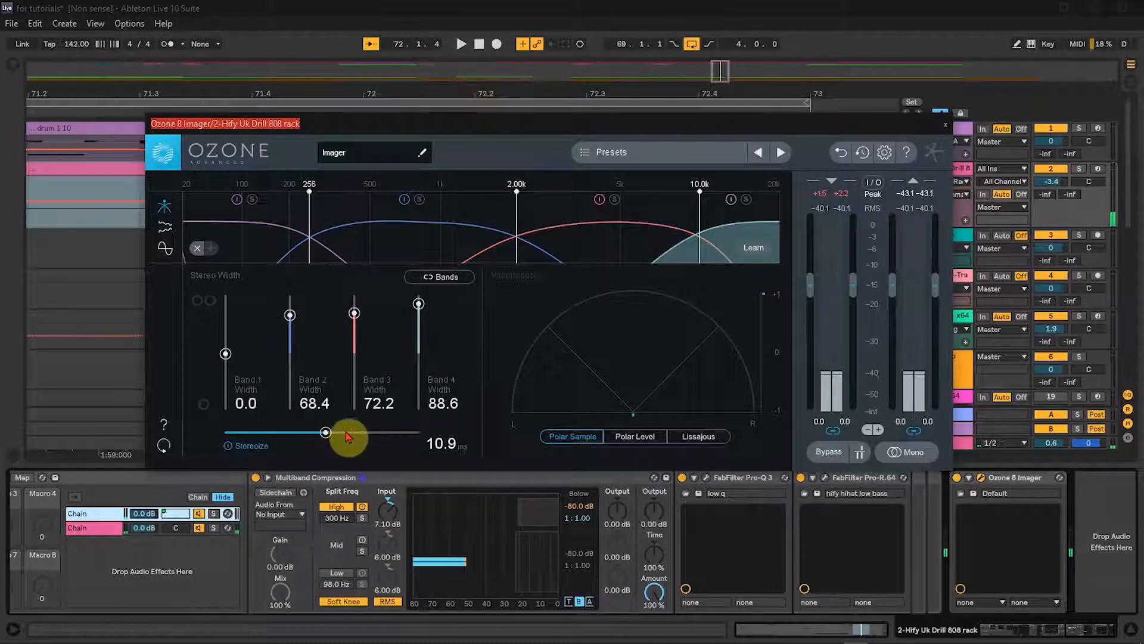
pyautogui.click(326, 433)
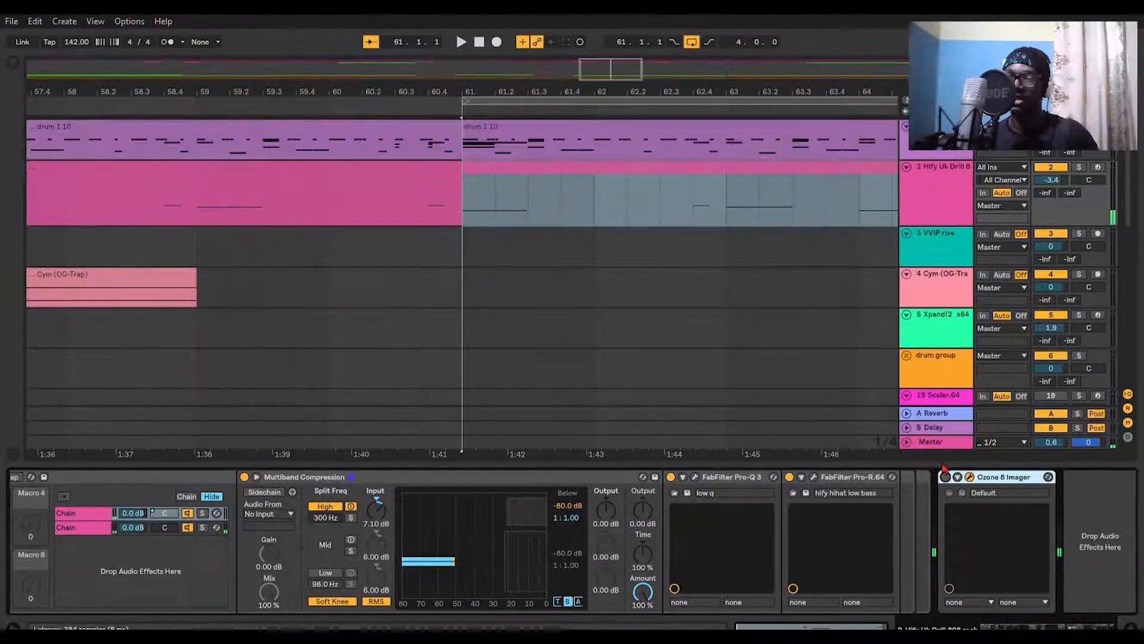
# Play the looped 808 section and switch Ozone 8 Imager back on during playback to compare the sound
pyautogui.press('space')
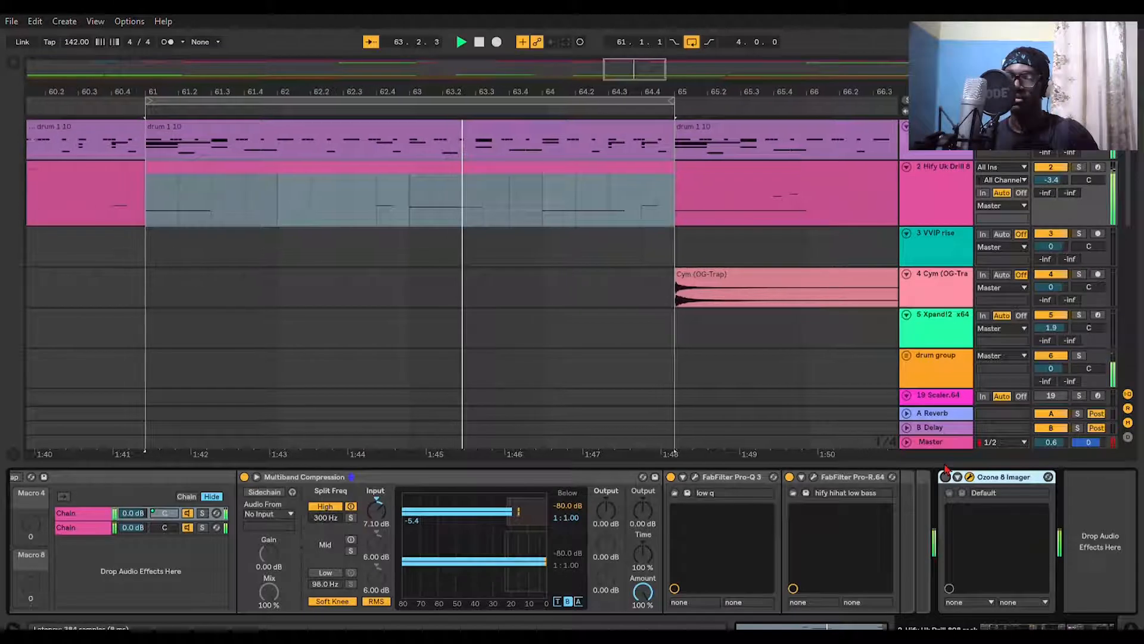
pyautogui.click(945, 476)
pyautogui.press('space')
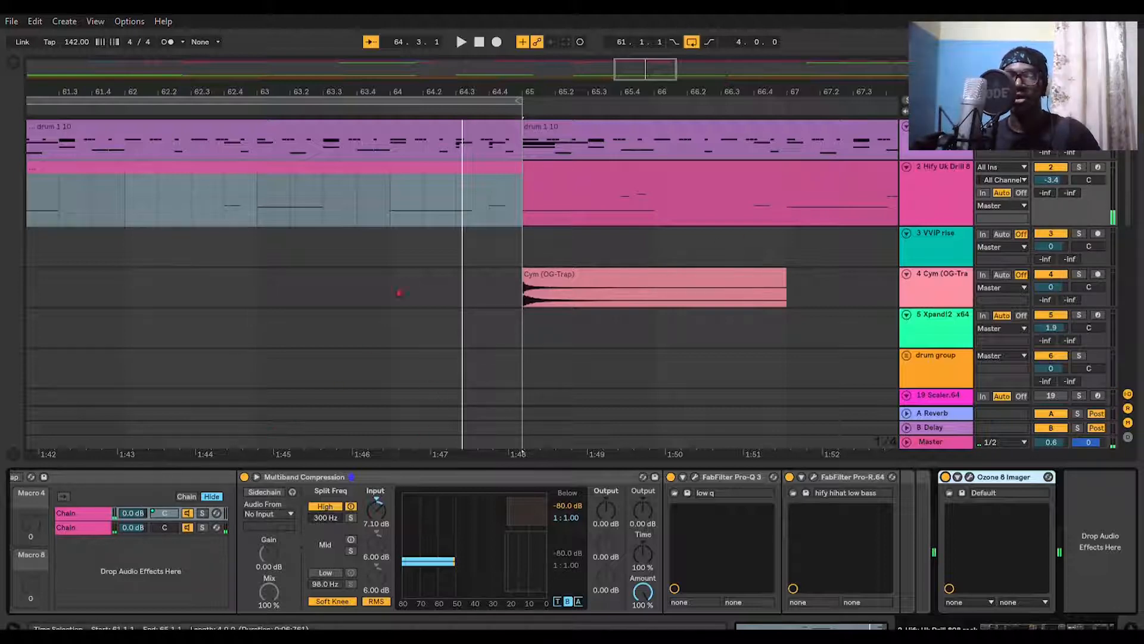
# Move the four-bar loop along the arrangement so that it starts at 69.1.1
pyautogui.moveTo(398, 101); pyautogui.dragTo(759, 100)
pyautogui.scroll(-4, 655, 151)
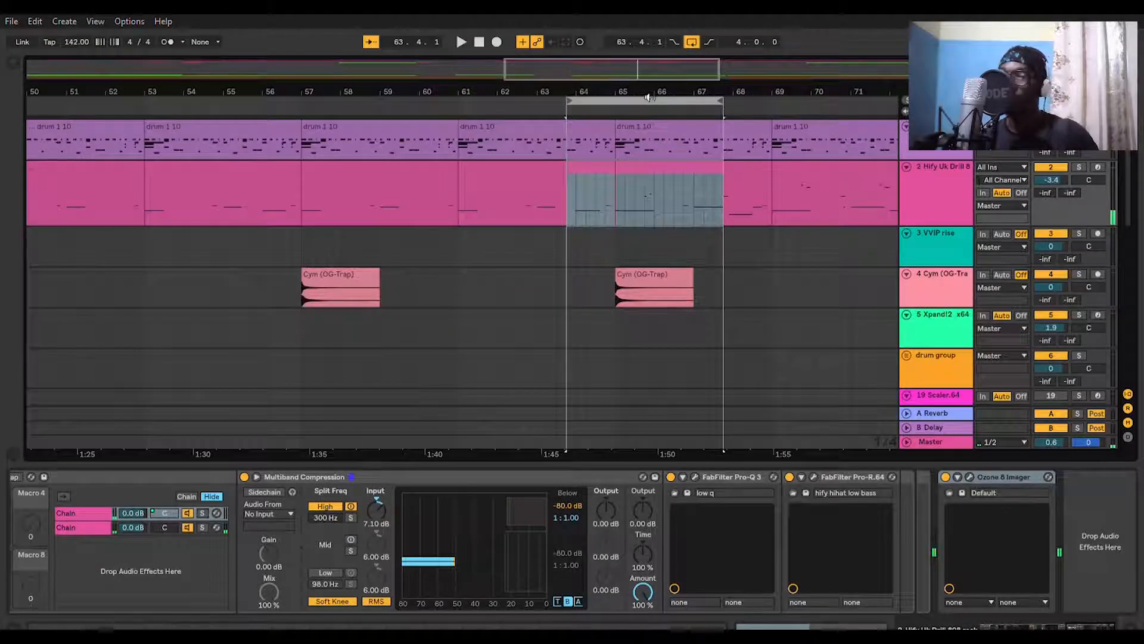
pyautogui.moveTo(653, 91); pyautogui.dragTo(863, 91)
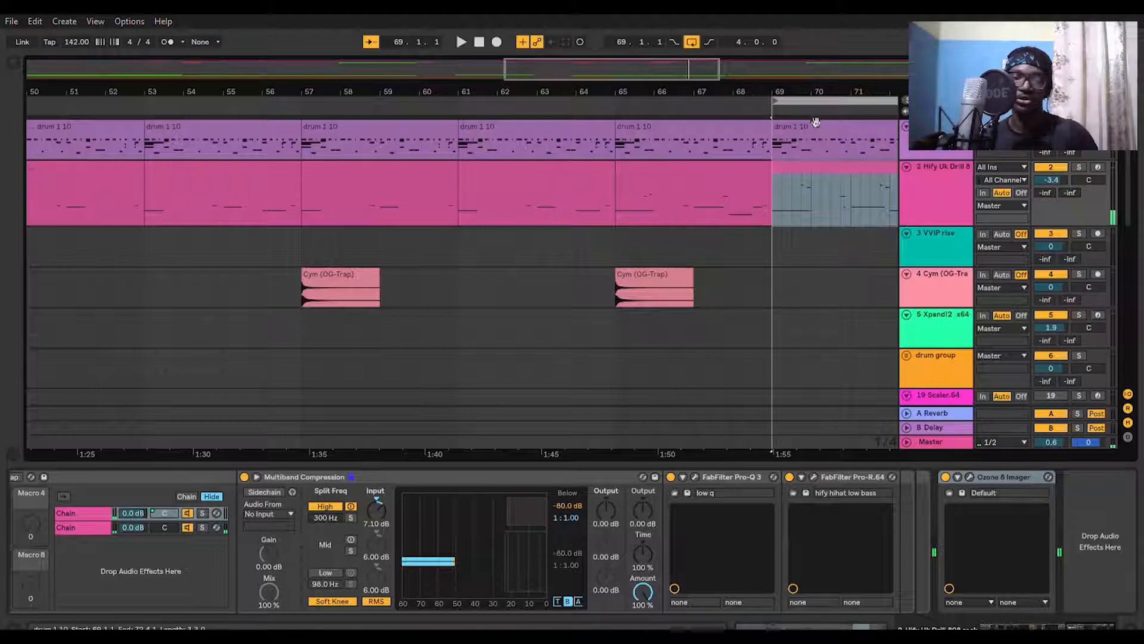
# Show the automation and inspect the first chain's pan control and the Chain Panorama macro it is mapped to
pyautogui.press('a')
pyautogui.click(165, 514)
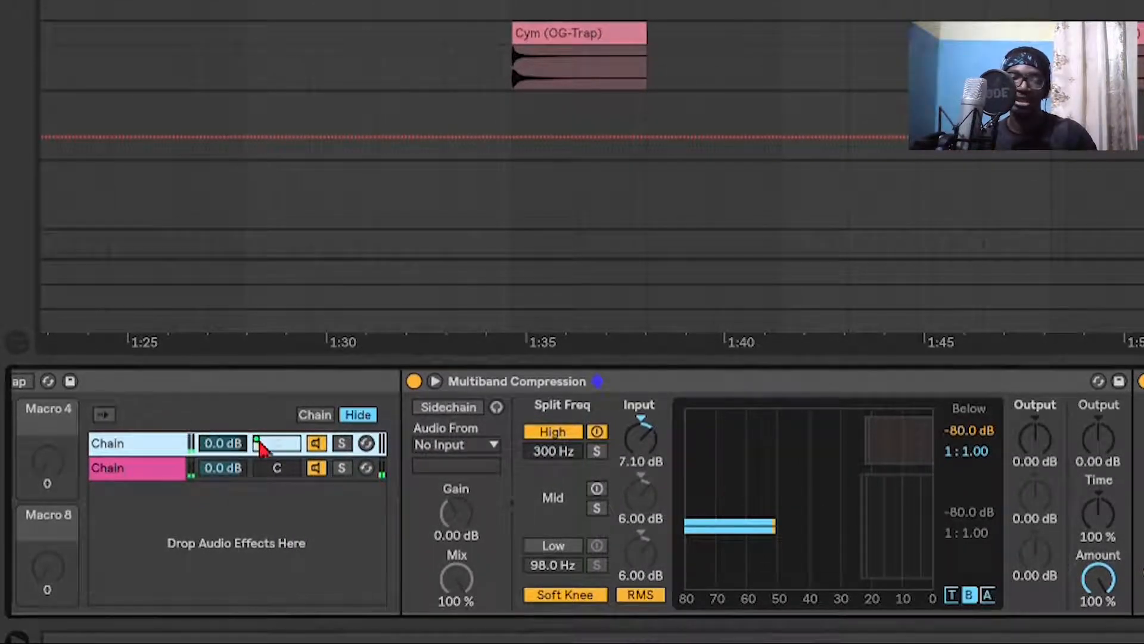
pyautogui.hscroll(-10, 257, 447)
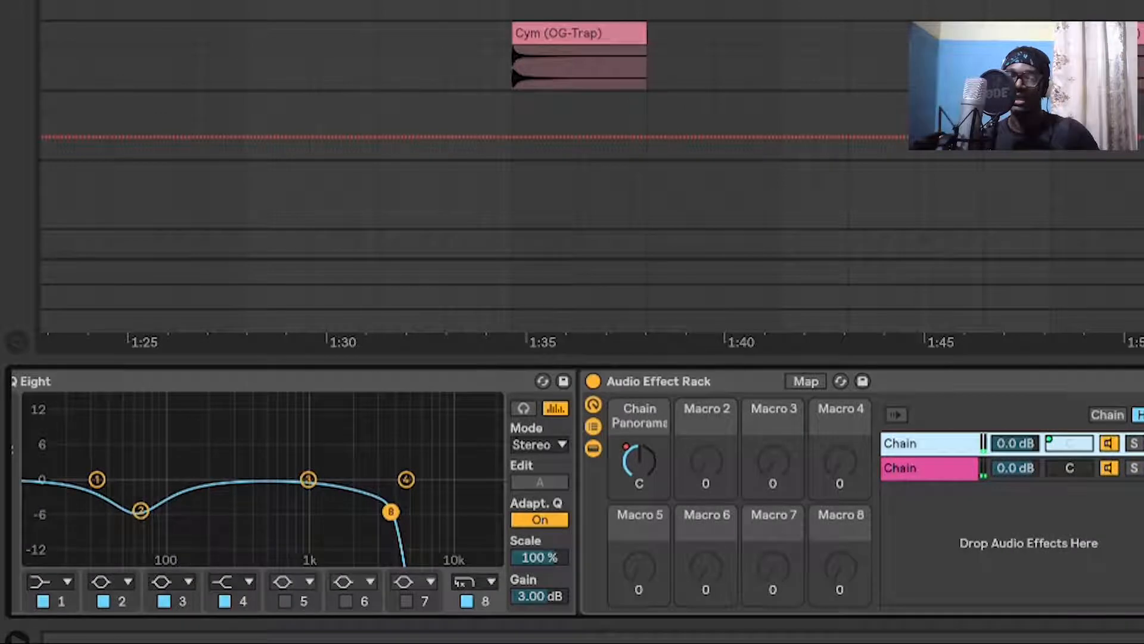
pyautogui.click(652, 444)
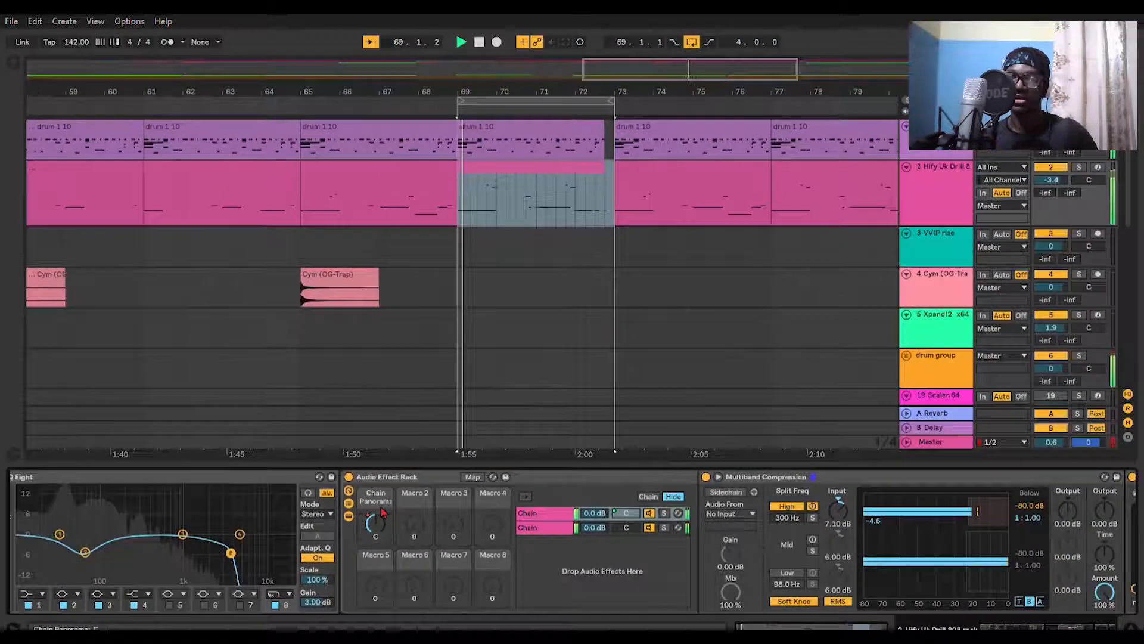
# Display the 808 track's Chain Panorama automation during playback and examine it closely near the end of bar 72
pyautogui.press('a')
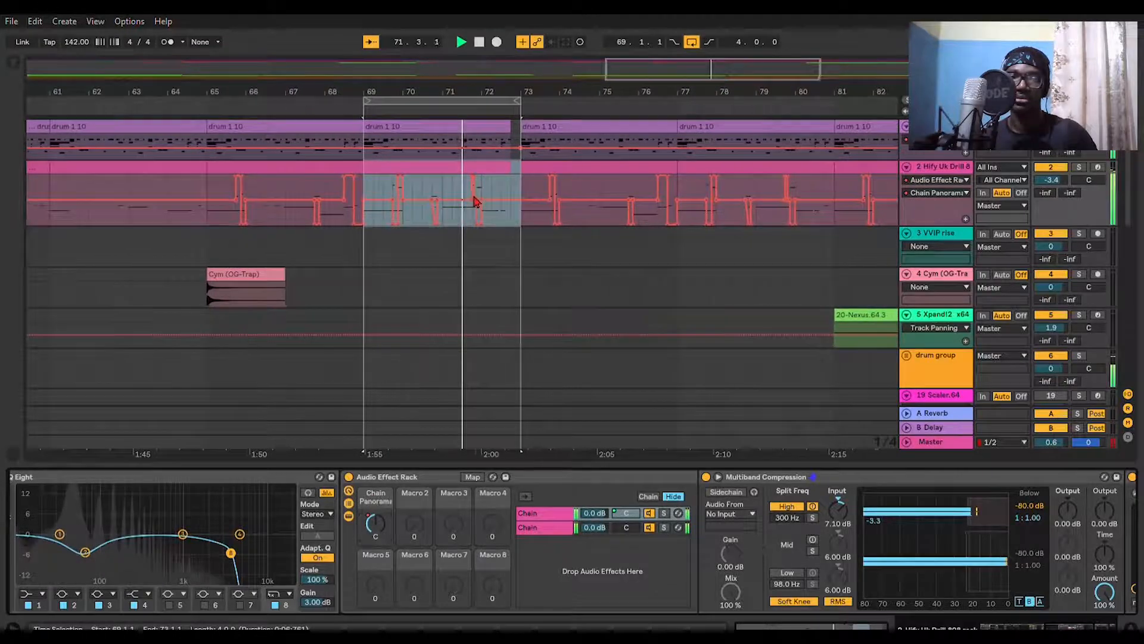
pyautogui.keyDown('ctrl'); pyautogui.scroll(8, 476, 201); pyautogui.keyUp('ctrl')
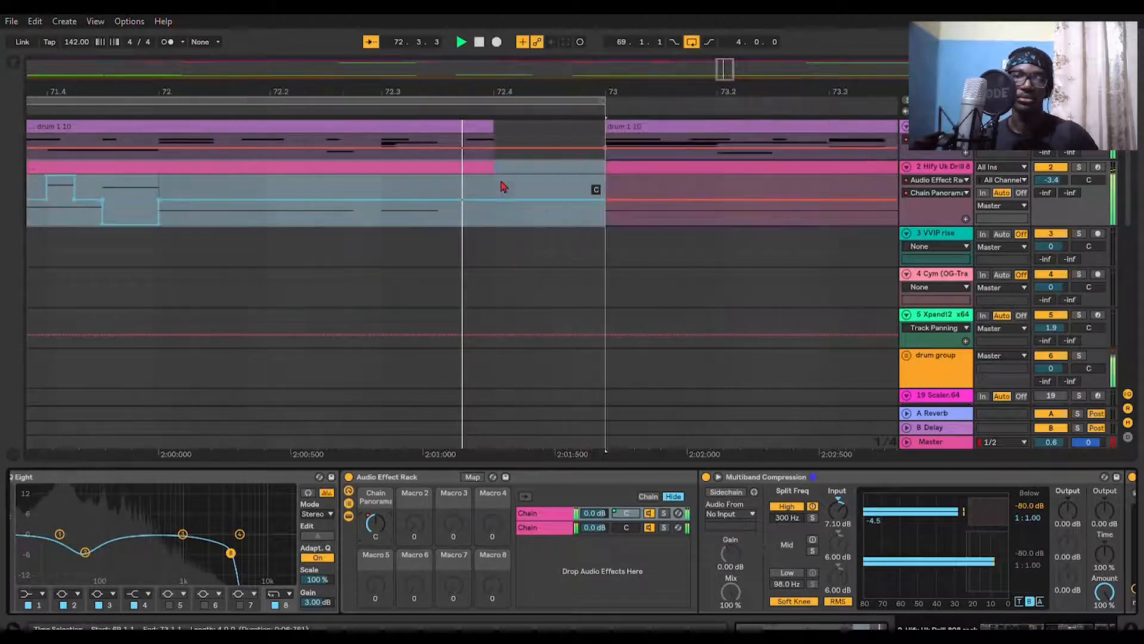